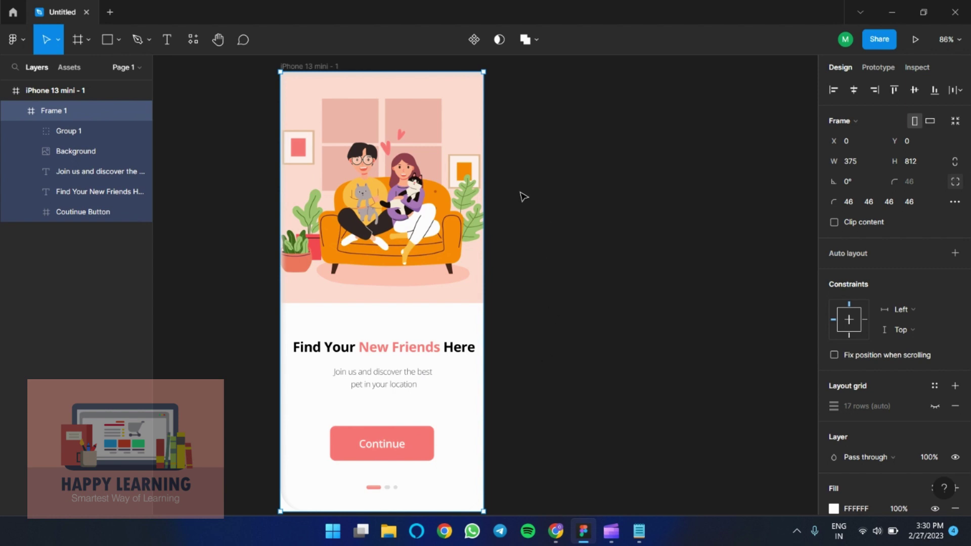
left_click(362, 122)
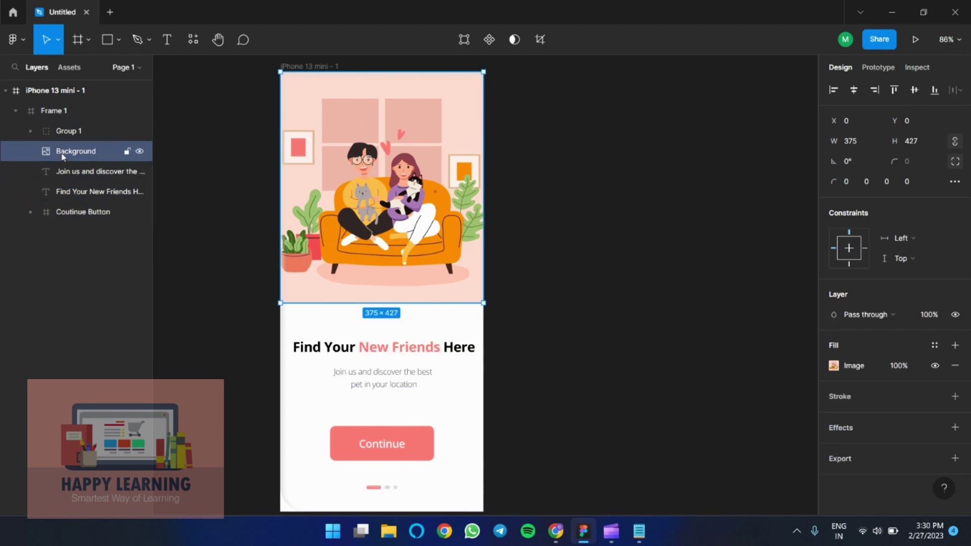
mouse_move(455, 194)
left_click(622, 221)
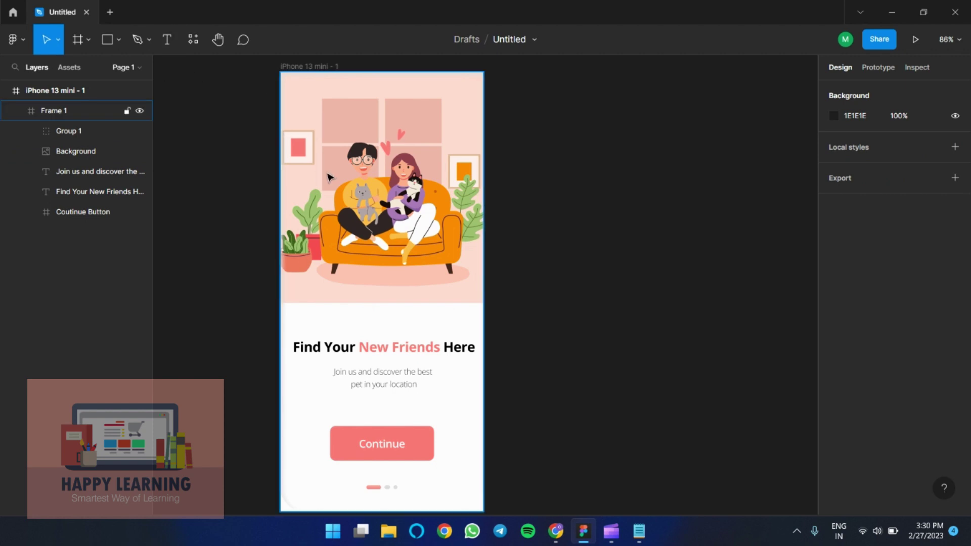
Step: Copy the Background image from the phone screen and paste it onto the empty canvas beside the frame, at about X 299, Y -302
left_click(71, 152)
right_click(389, 132)
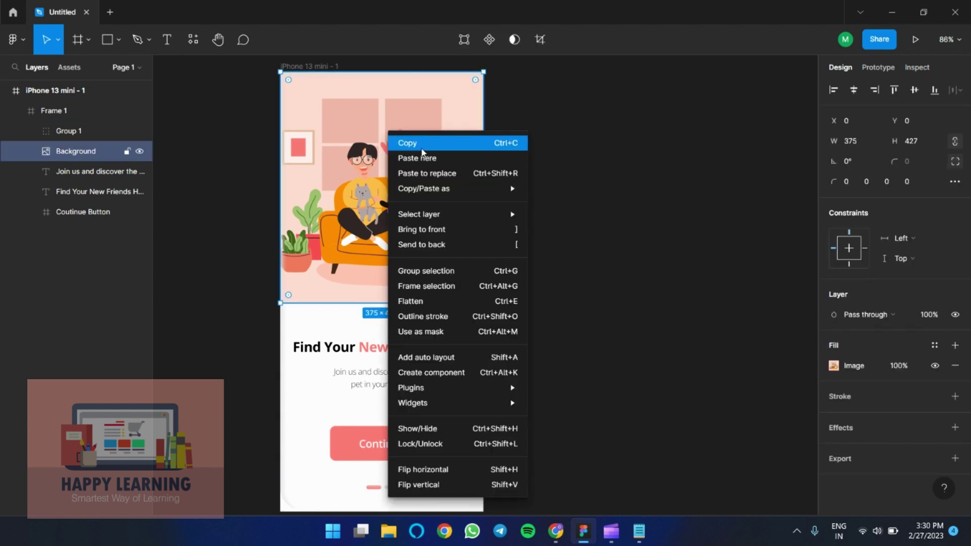
left_click(422, 143)
left_click(629, 185)
left_click_drag(643, 170, 541, 160)
right_click(520, 153)
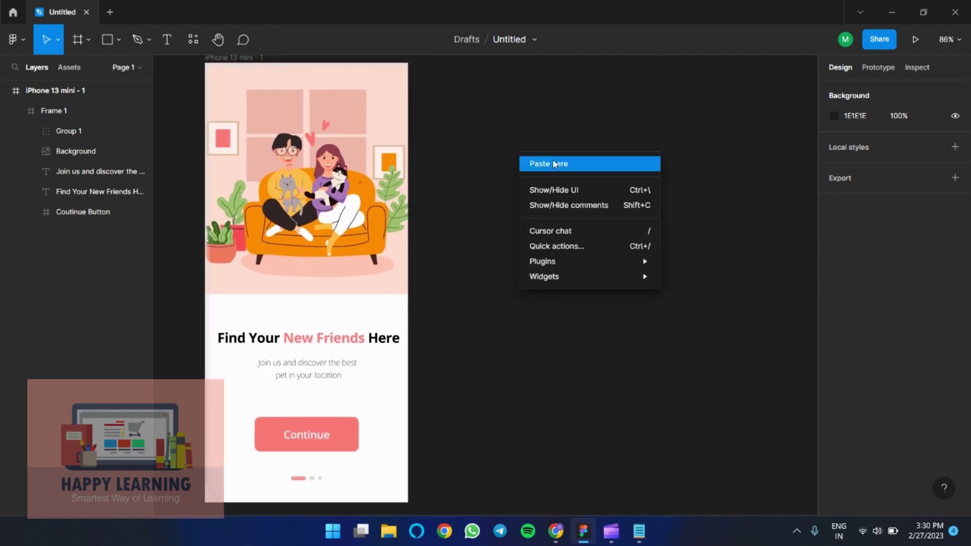
left_click(555, 165)
left_click_drag(592, 242, 562, 219)
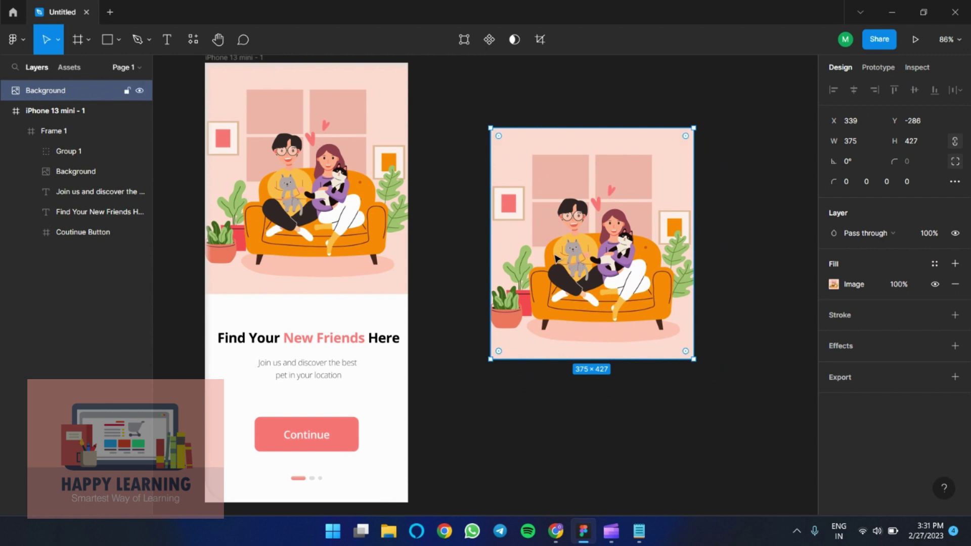
left_click_drag(555, 258, 534, 256)
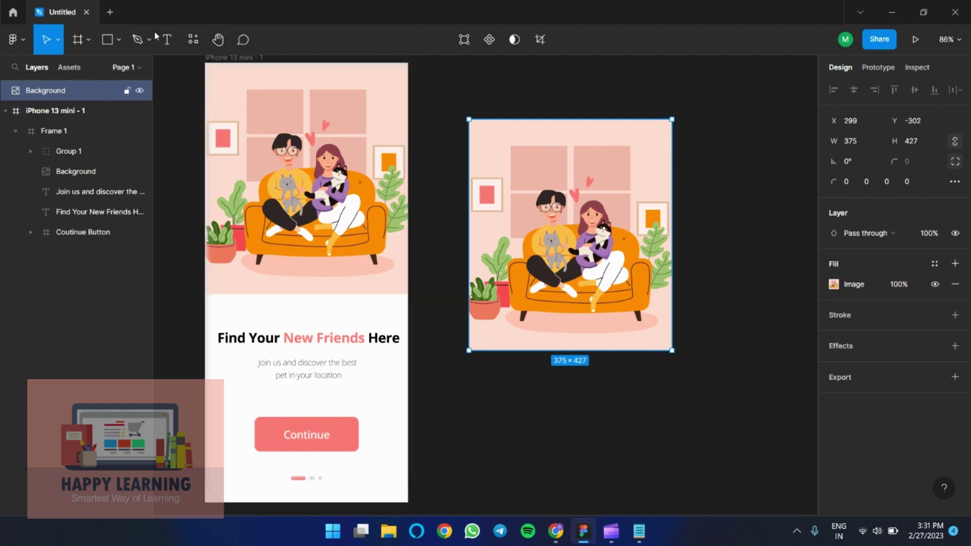
Step: Draw a rectangle strip across the full width of the copied image along its lower edge, about 375 × 68
left_click(108, 41)
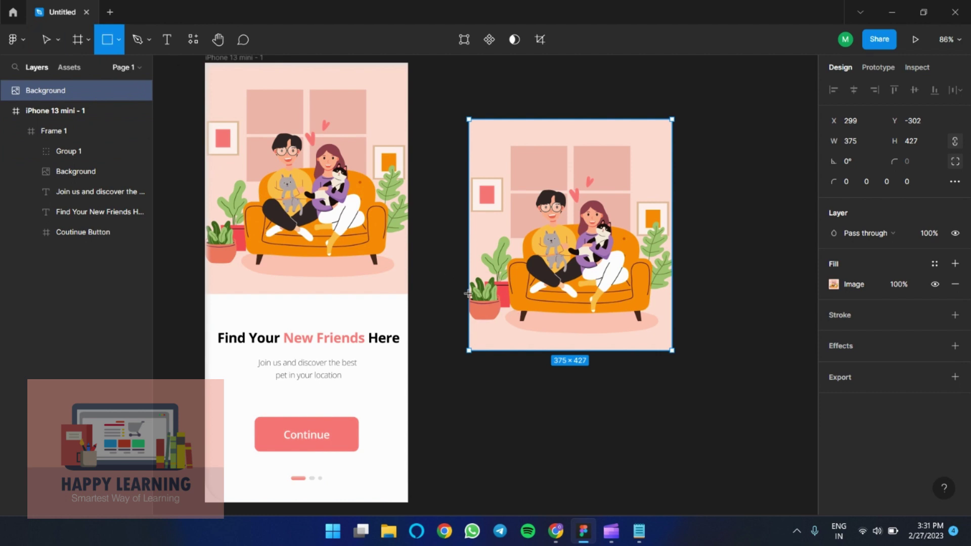
left_click_drag(468, 291, 648, 323)
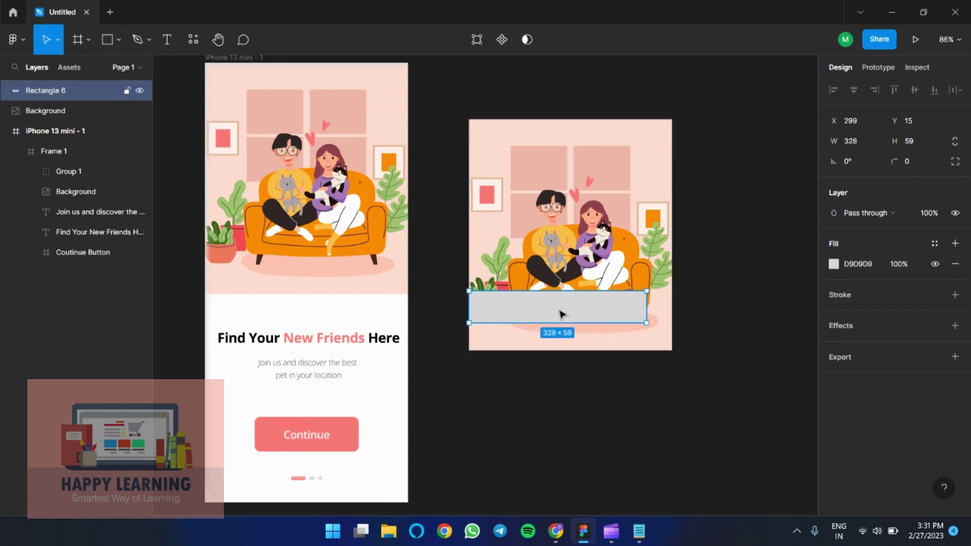
left_click_drag(553, 314, 554, 345)
left_click_drag(648, 333, 671, 335)
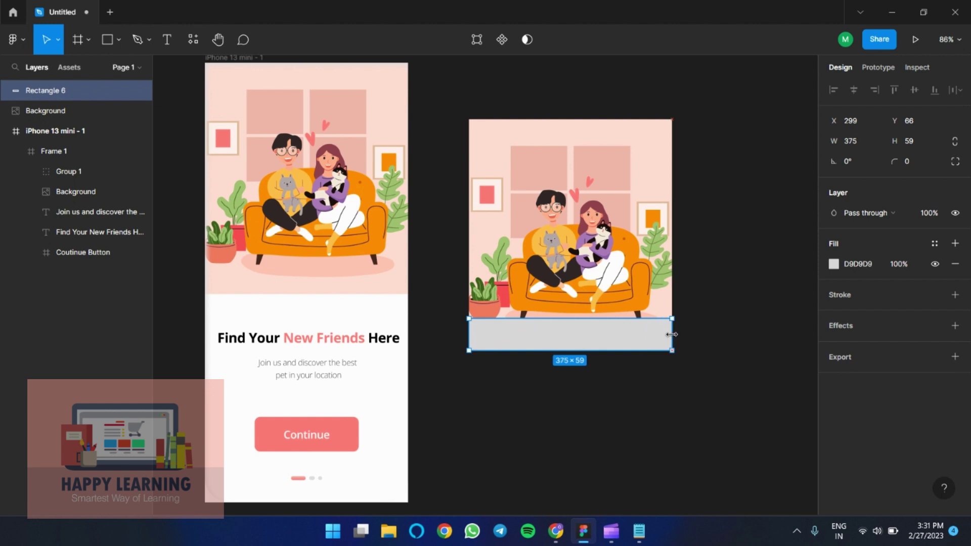
left_click_drag(557, 315, 558, 313)
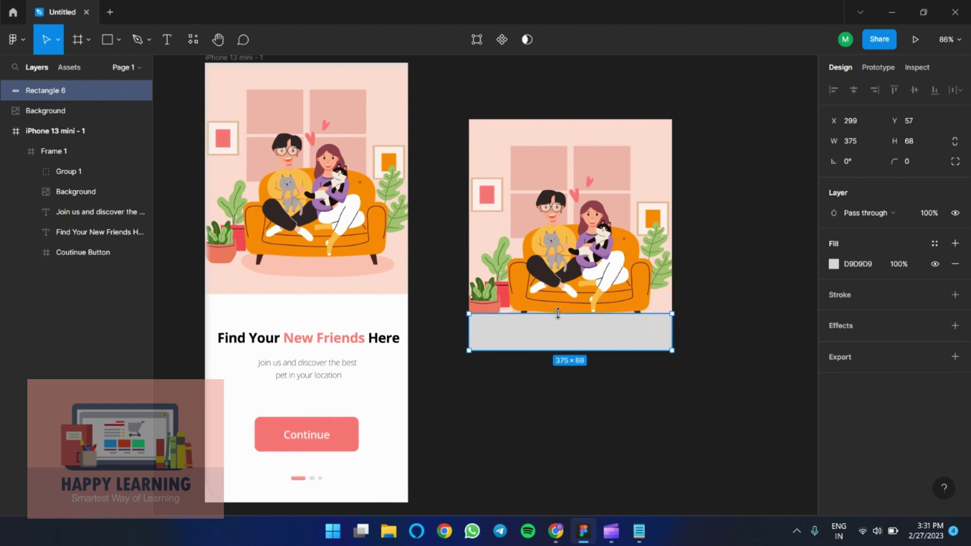
Step: Fill the strip with black 000000 at 50% opacity
left_click(833, 264)
left_click(728, 455)
left_click(798, 405)
type("50")
key("Return")
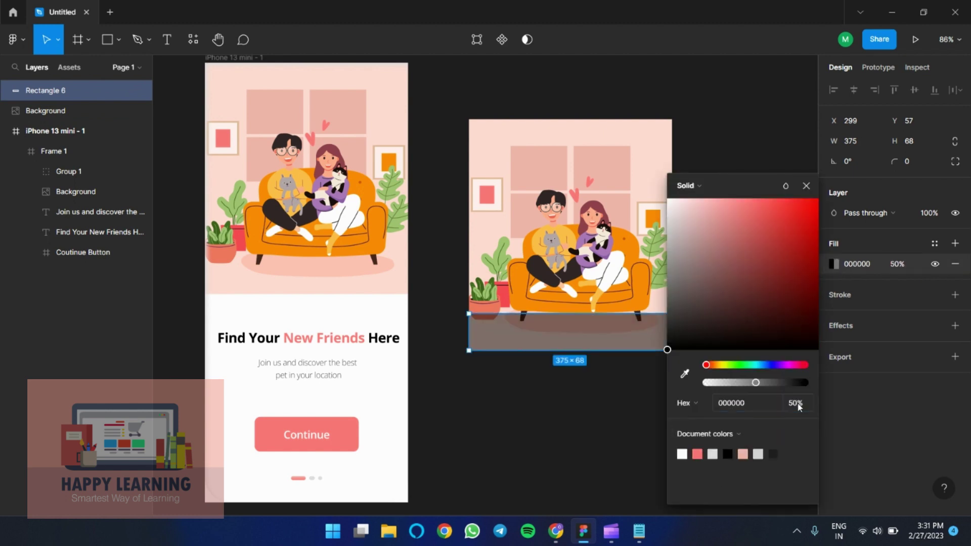
left_click(806, 186)
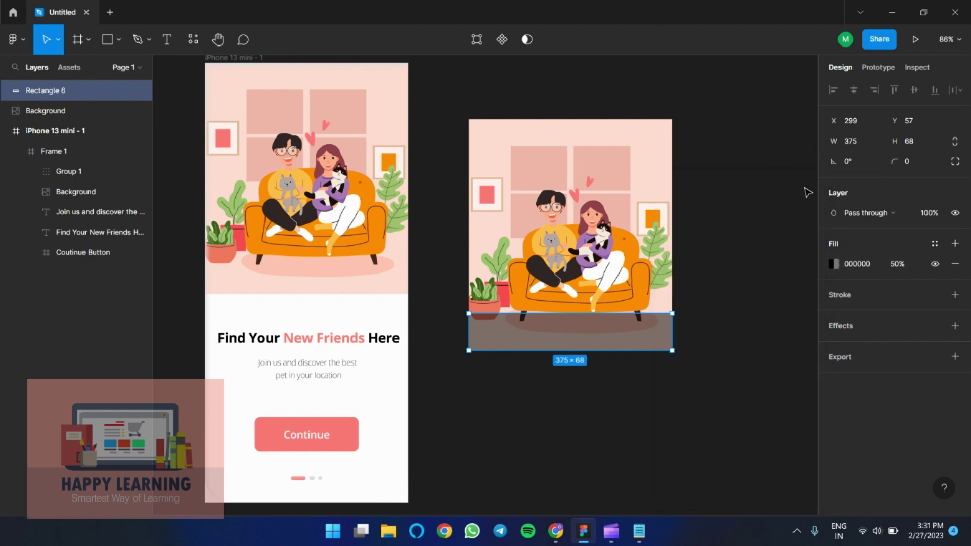
left_click(707, 403)
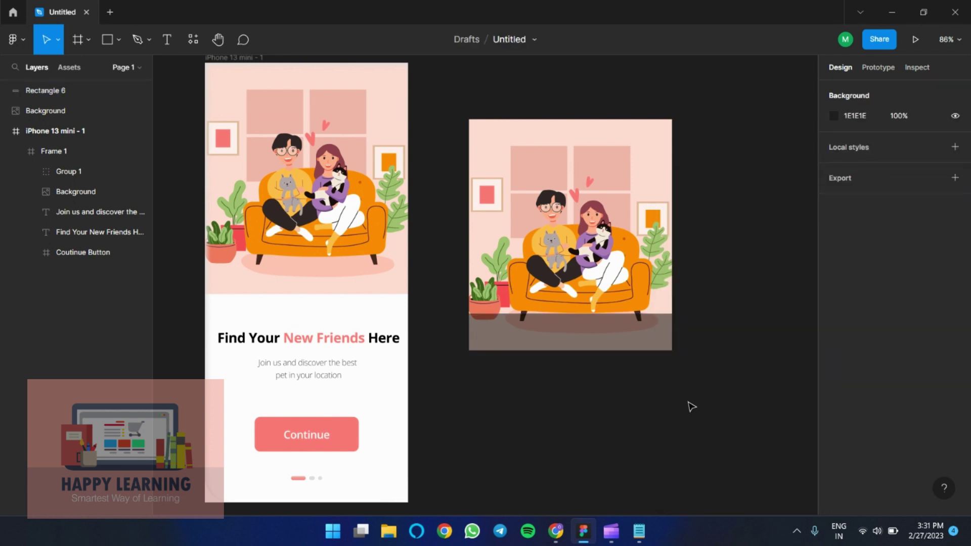
Step: Switch to Notepad, copy the slogan "Adopt a pet, gain a friend for life" without its quotation marks, and return to the design
left_click(639, 531)
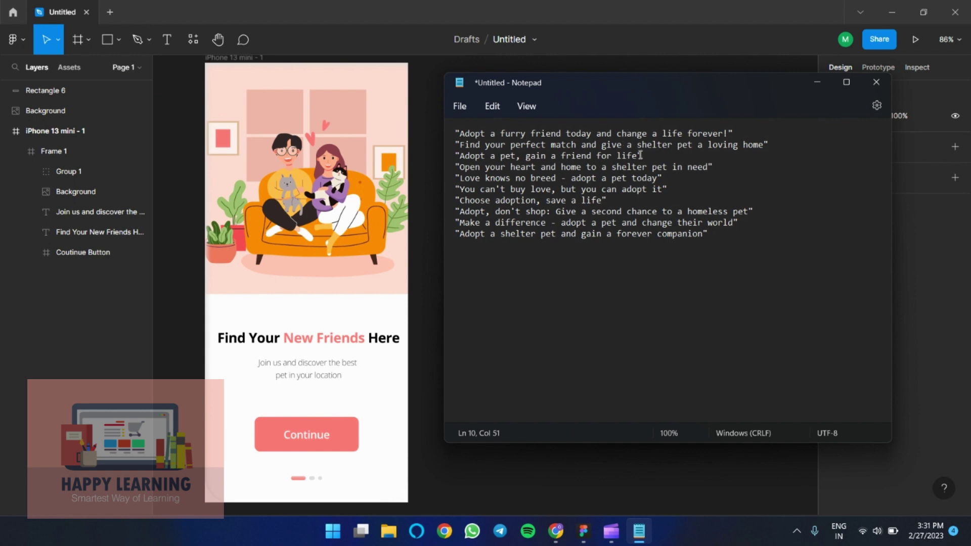
left_click_drag(638, 158, 460, 158)
right_click(477, 160)
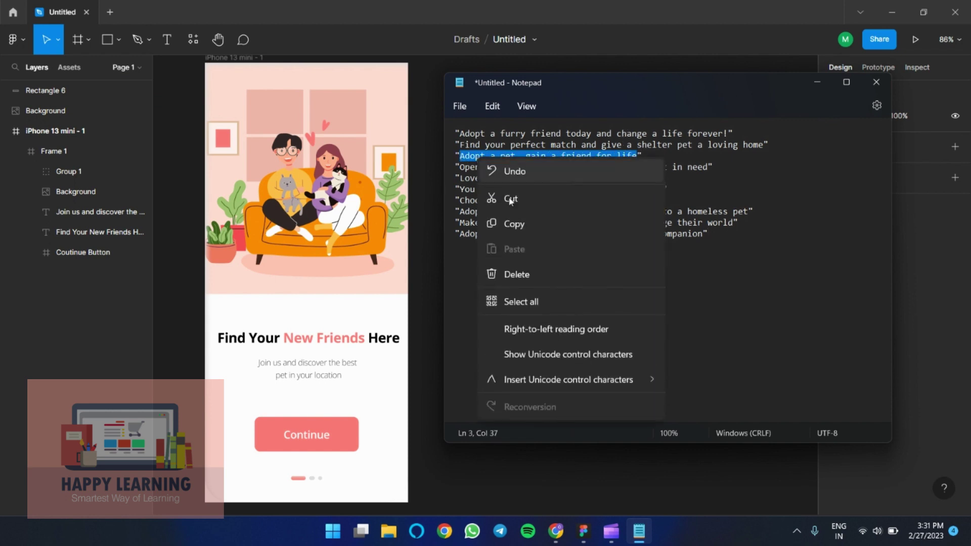
left_click(511, 225)
left_click(428, 198)
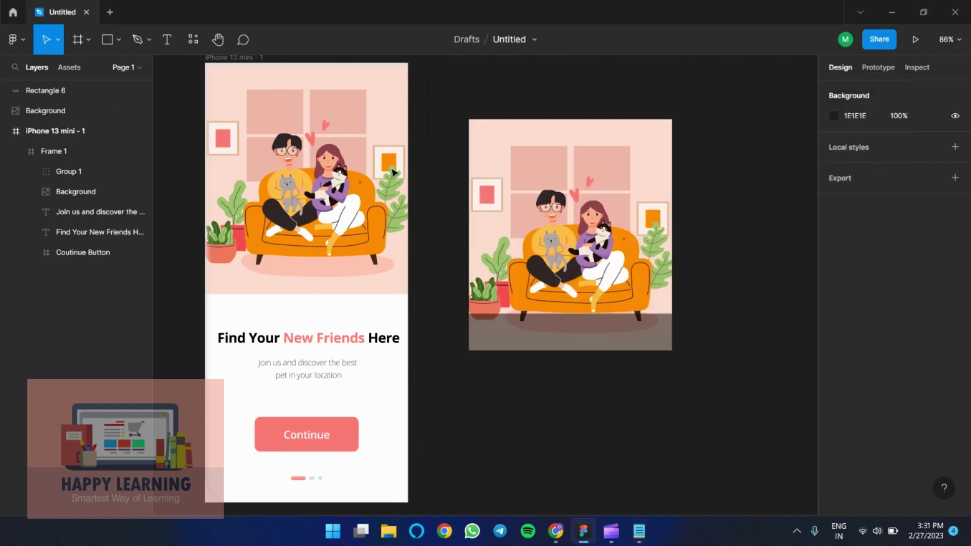
Step: Add the copied slogan "Adopt a pet, gain a friend for life" as a text layer and place it on the dark strip
left_click(167, 39)
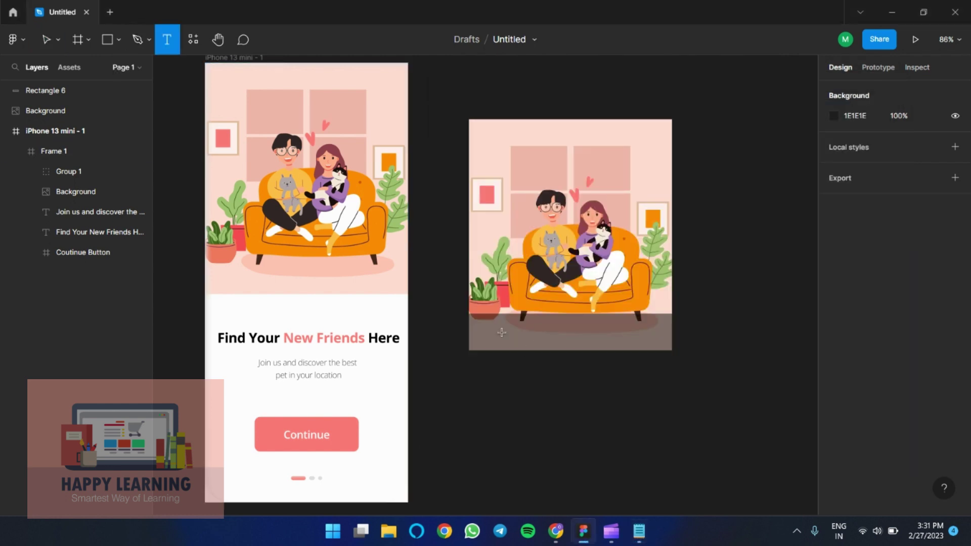
left_click(483, 329)
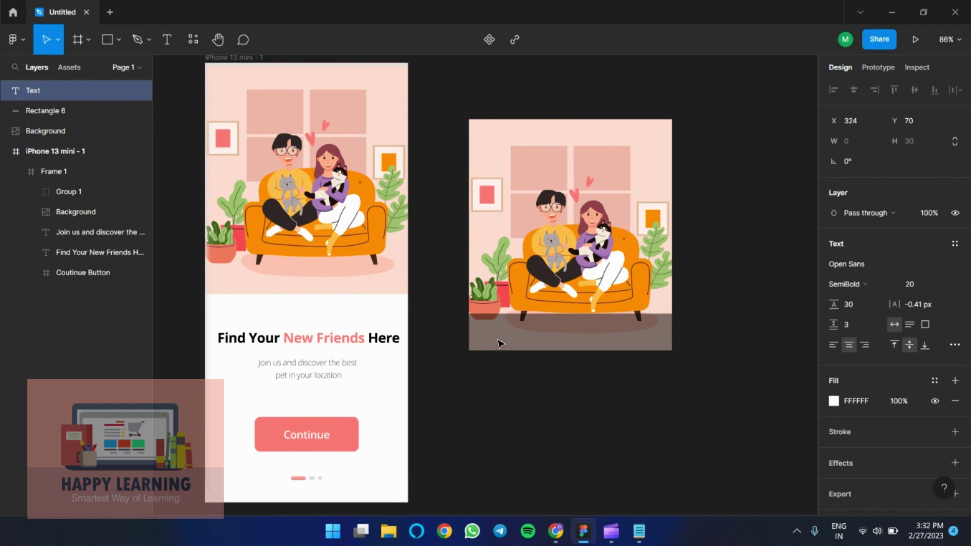
key("ctrl+v")
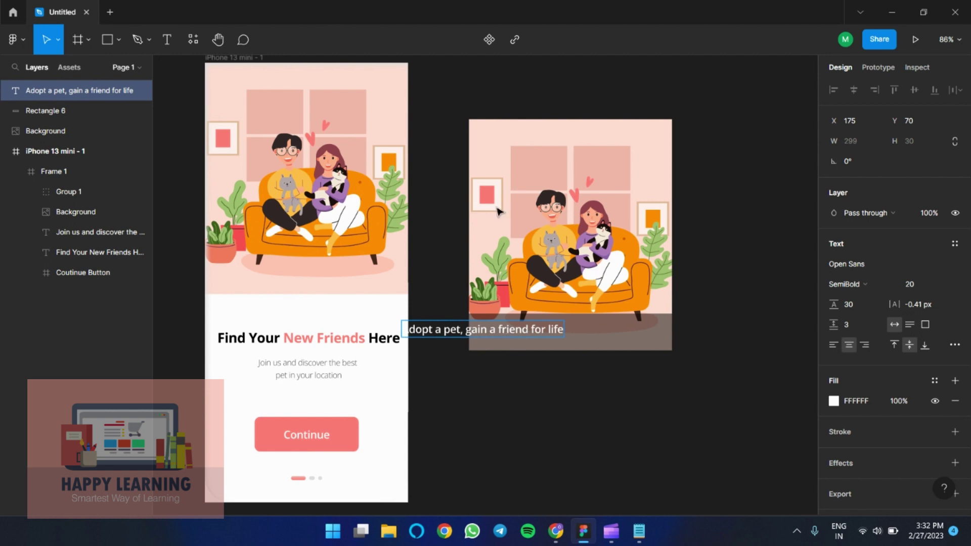
key("Escape")
left_click_drag(541, 334, 607, 334)
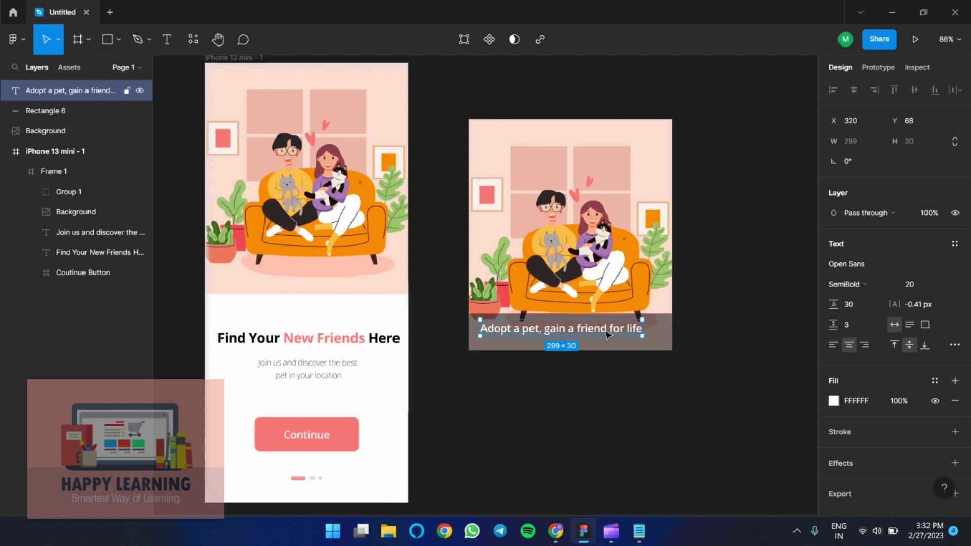
Step: Align the vertical centers of the slogan text and the dark strip
left_click(664, 331, "shift")
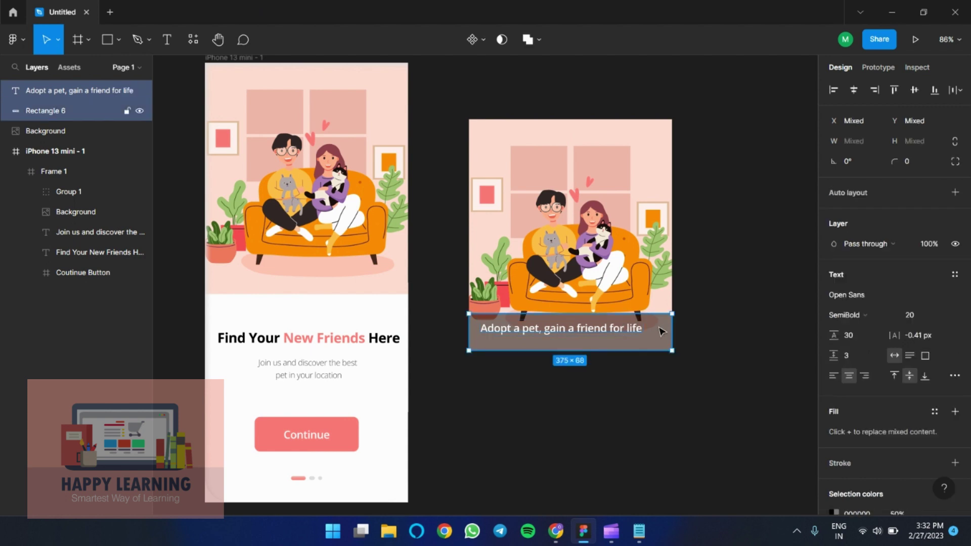
left_click(914, 90)
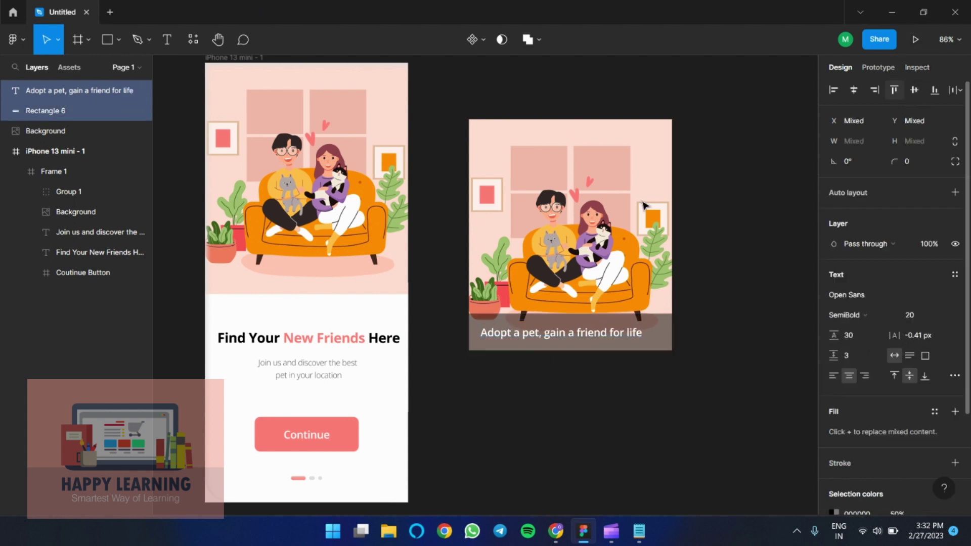
left_click(527, 419)
Step: Check the slogan's spacing to the strip edges and nudge the text 5 px left to X 315
left_click(534, 343)
key("alt")
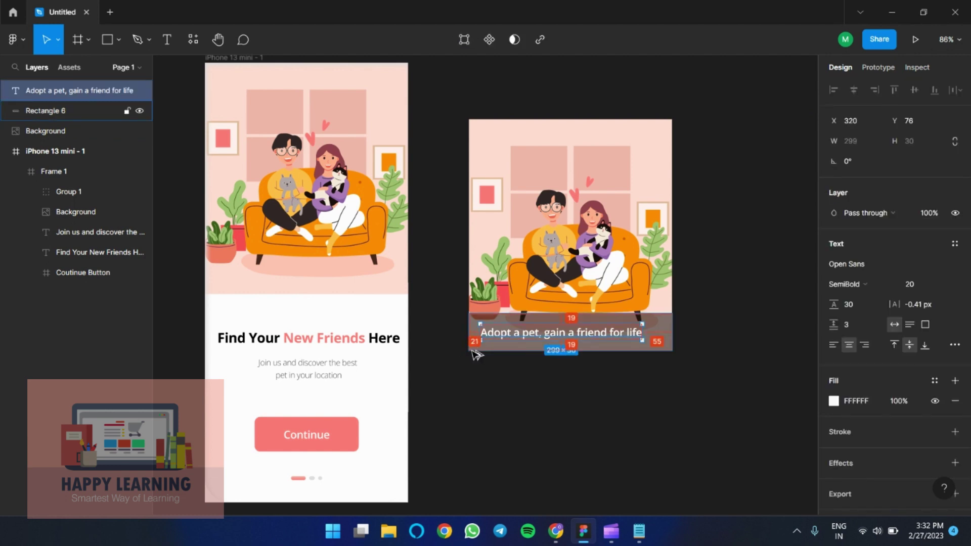
key("Left")
key("Left")
key("Left")
key("Left")
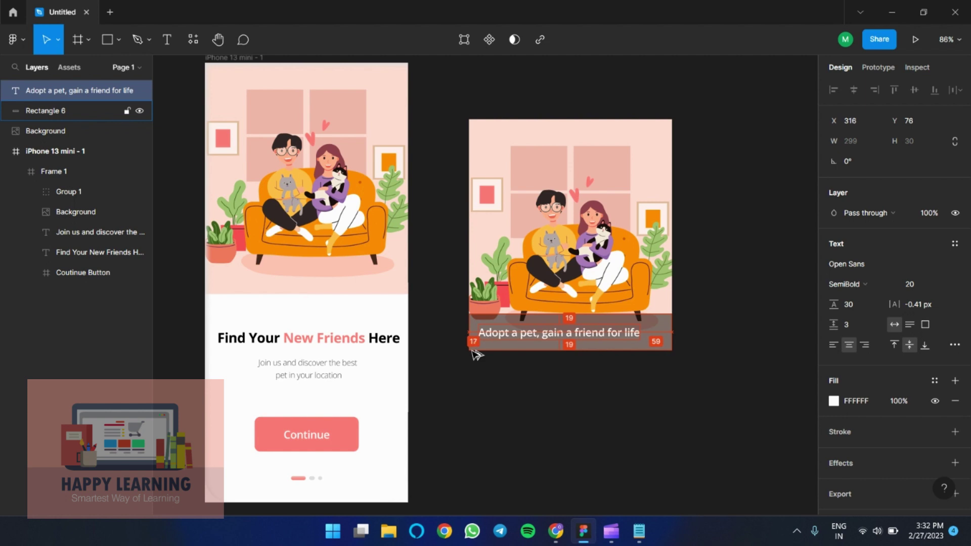
key("Left")
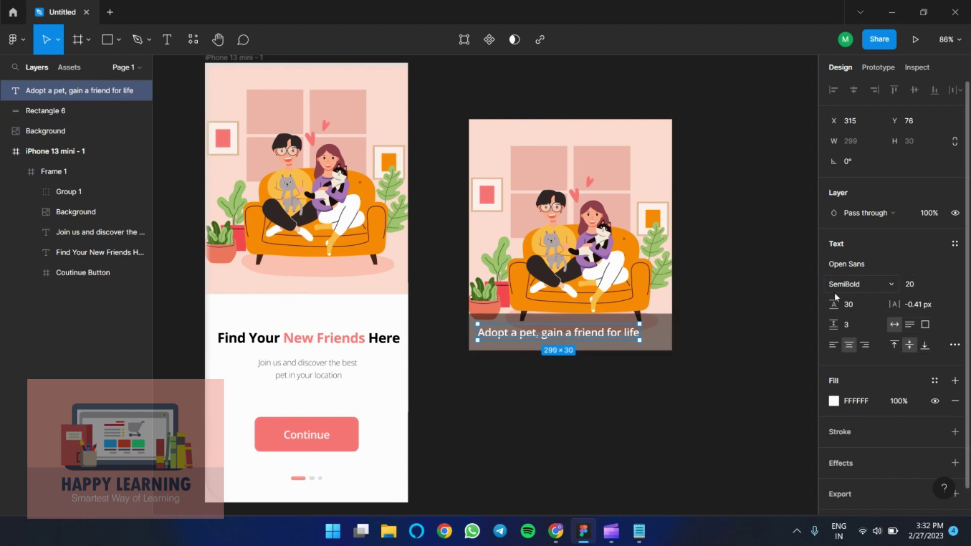
left_click(693, 371)
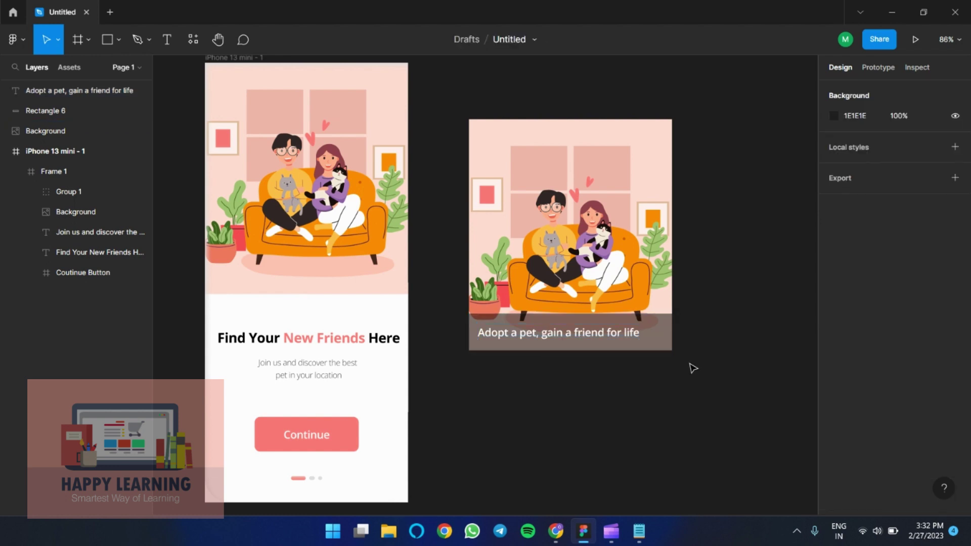
Step: Group the copied image, the dark strip and the slogan text
left_click_drag(755, 92, 455, 427)
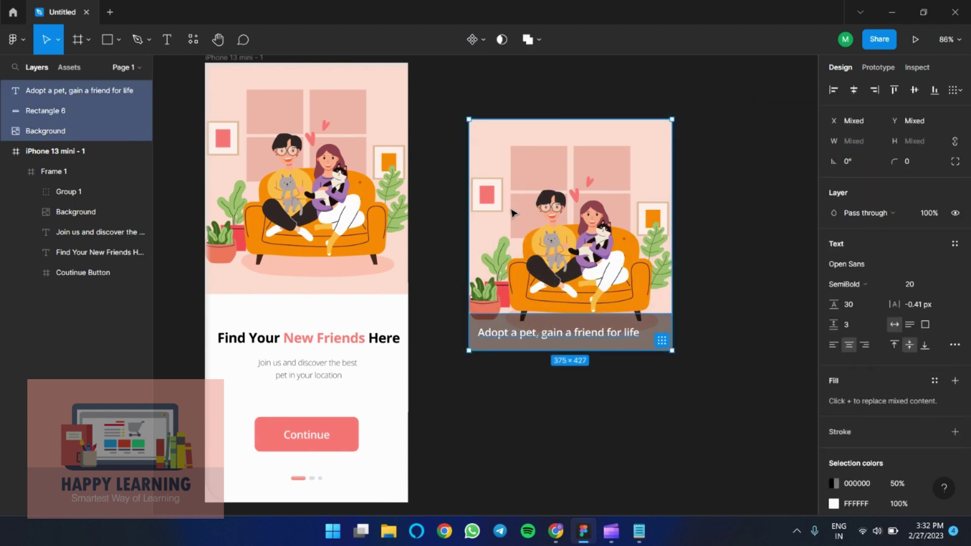
right_click(510, 209)
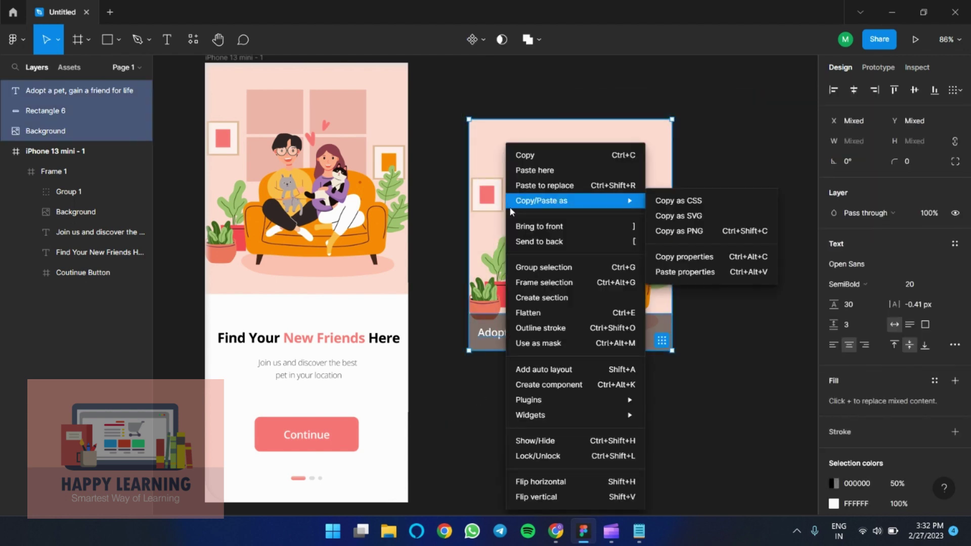
left_click(537, 275)
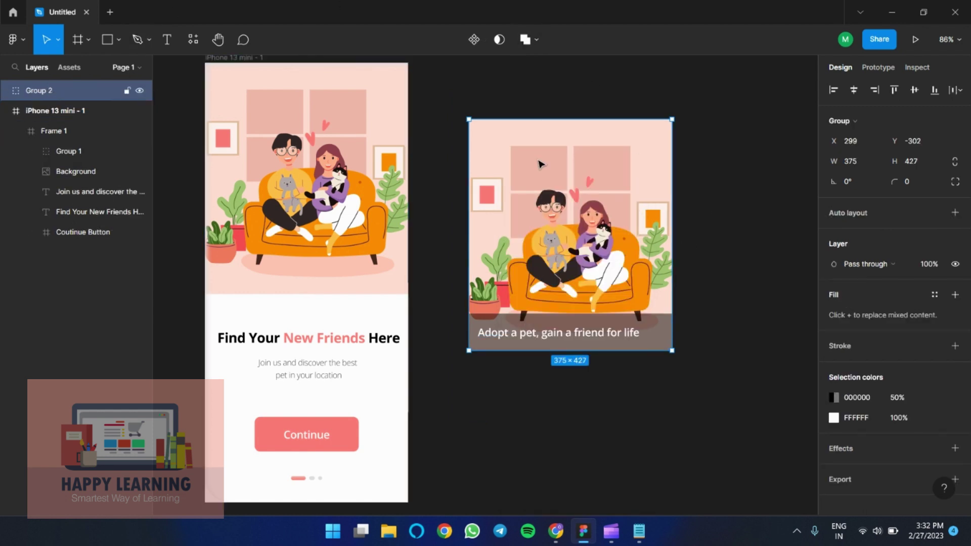
Step: Turn the captioned image group into a component and add a second variant to it
left_click(473, 41)
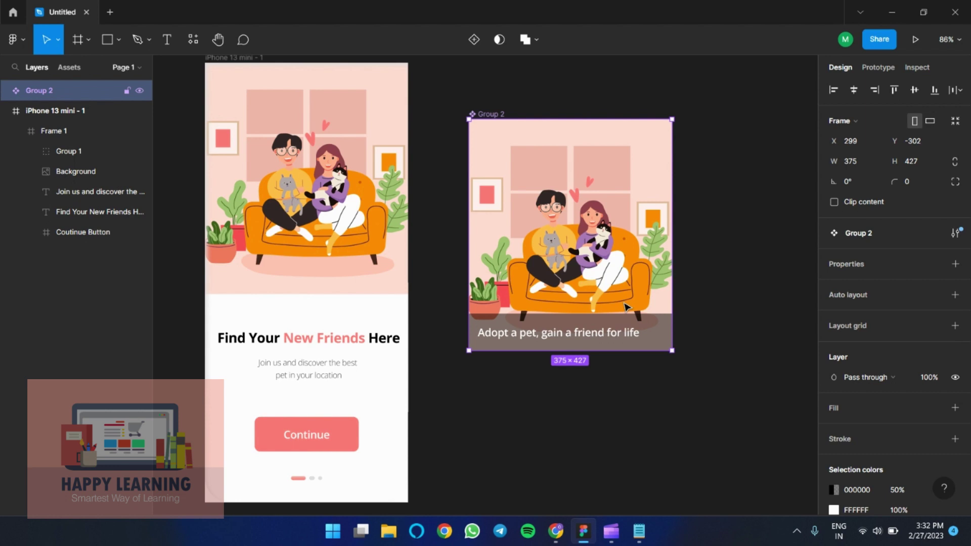
left_click(474, 40)
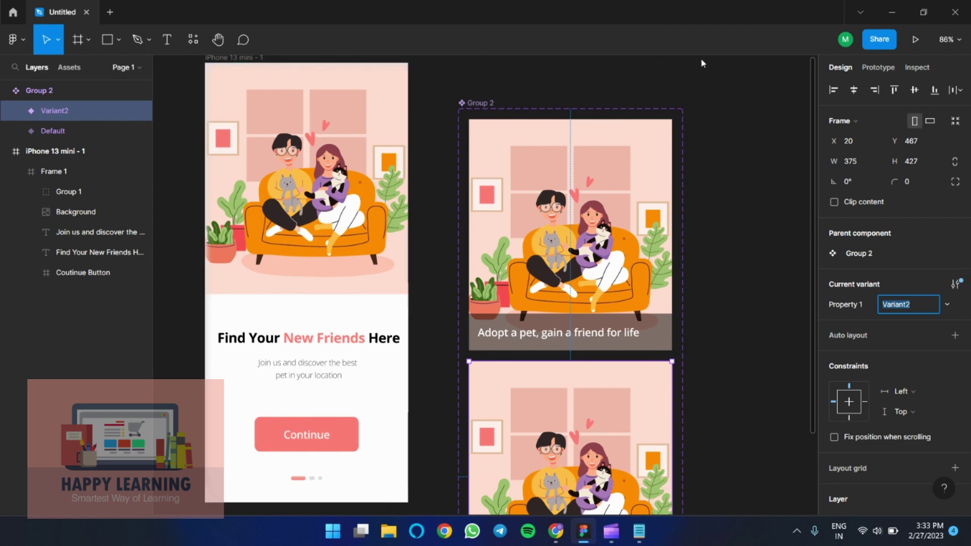
Step: Replace the second variant's background image with picture 01 from the Desktop's Images folder
scroll(722, 253, "down", 3)
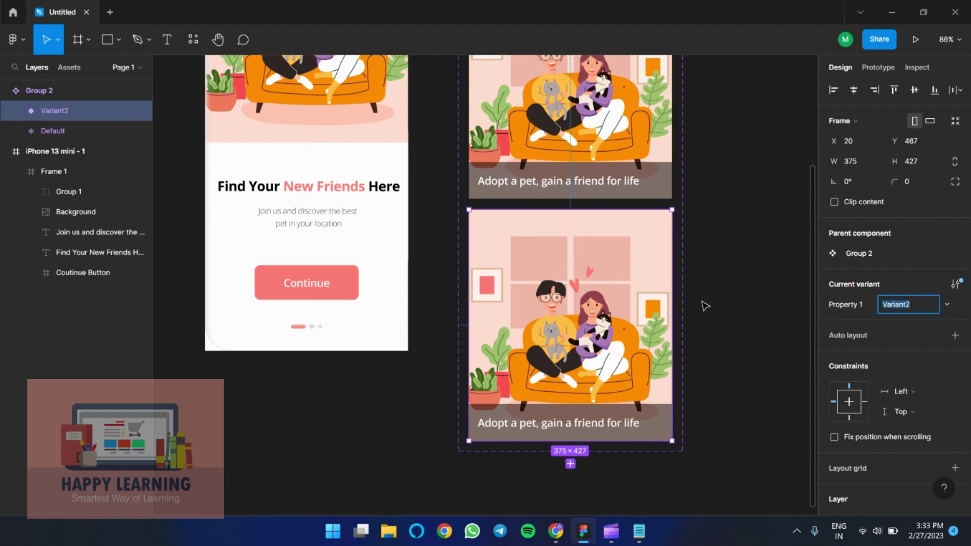
double_click(562, 245)
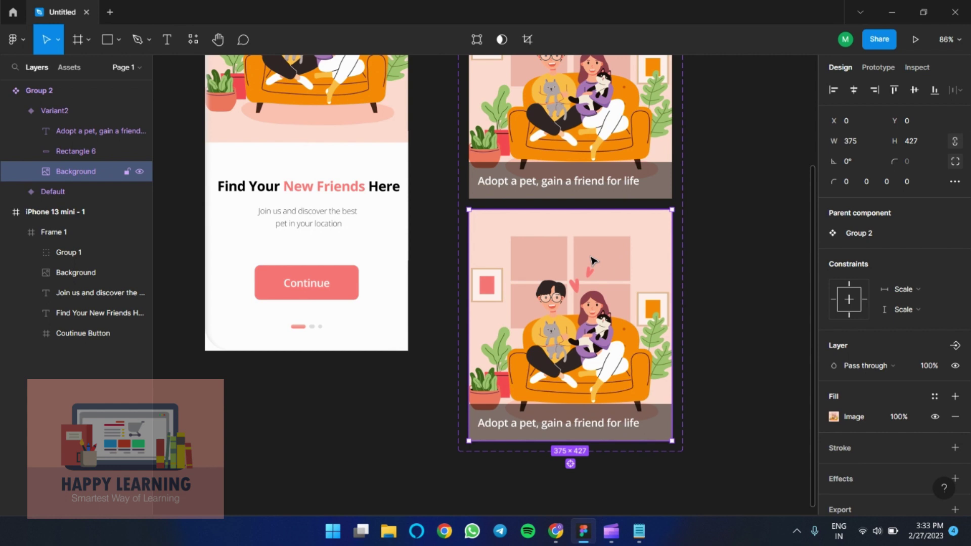
left_click(833, 417)
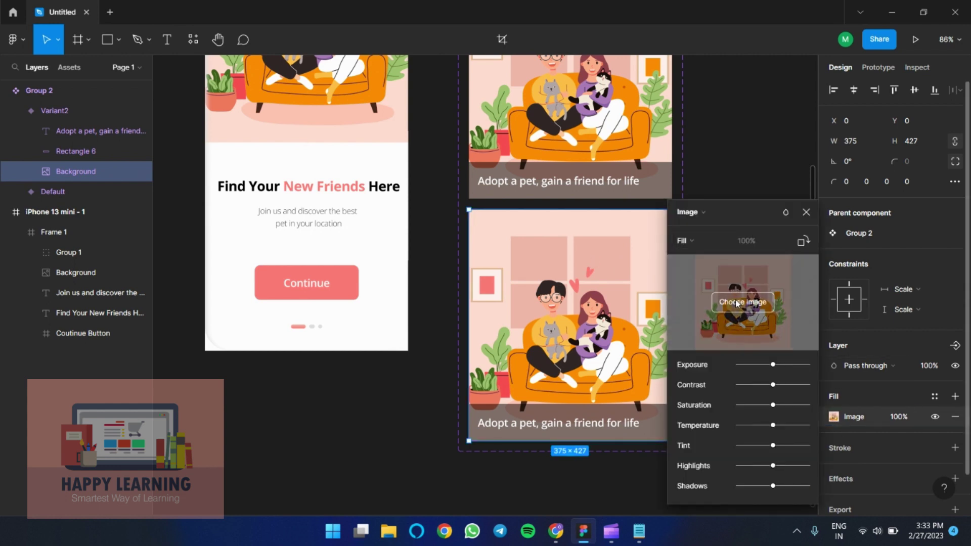
left_click(738, 304)
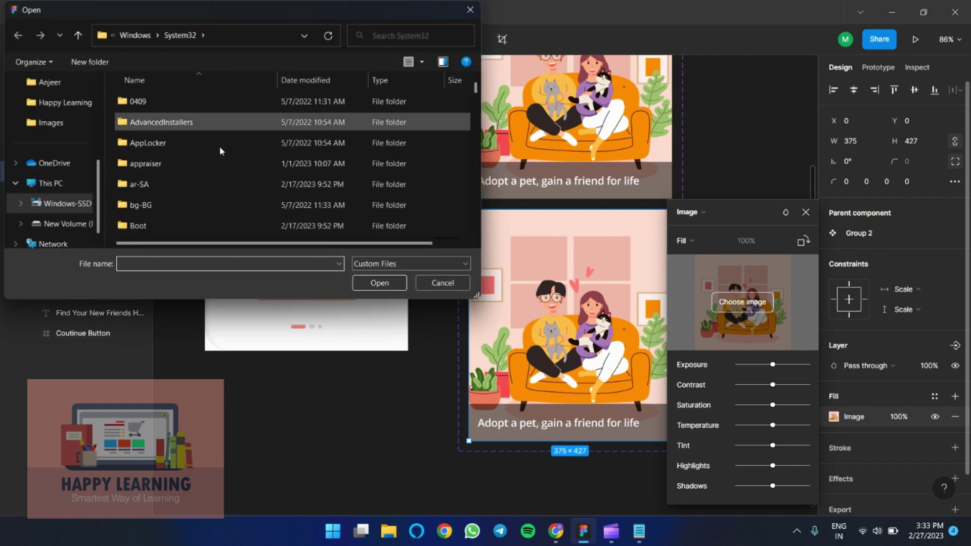
left_click(51, 183)
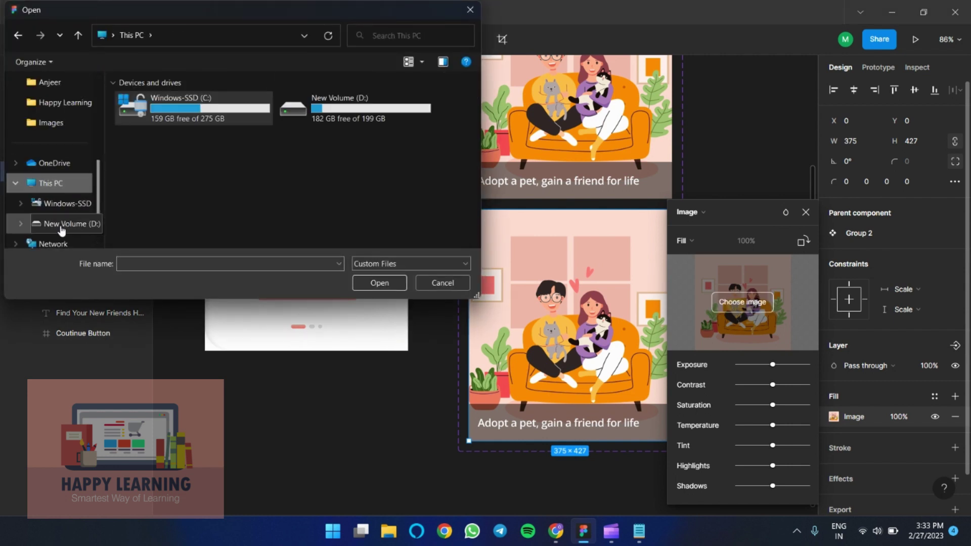
scroll(61, 230, "down", 1)
scroll(60, 227, "up", 4)
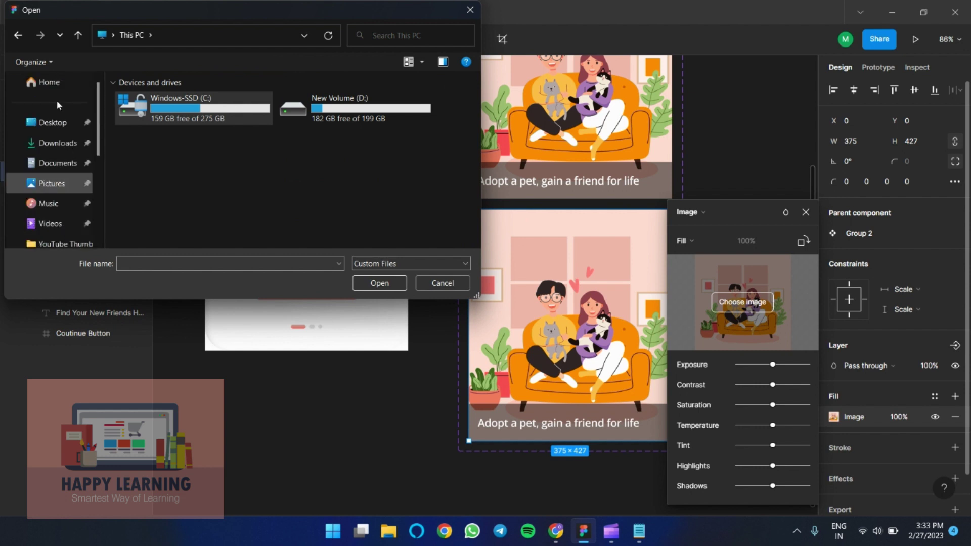
left_click(53, 123)
scroll(52, 131, "down", 1)
double_click(156, 109)
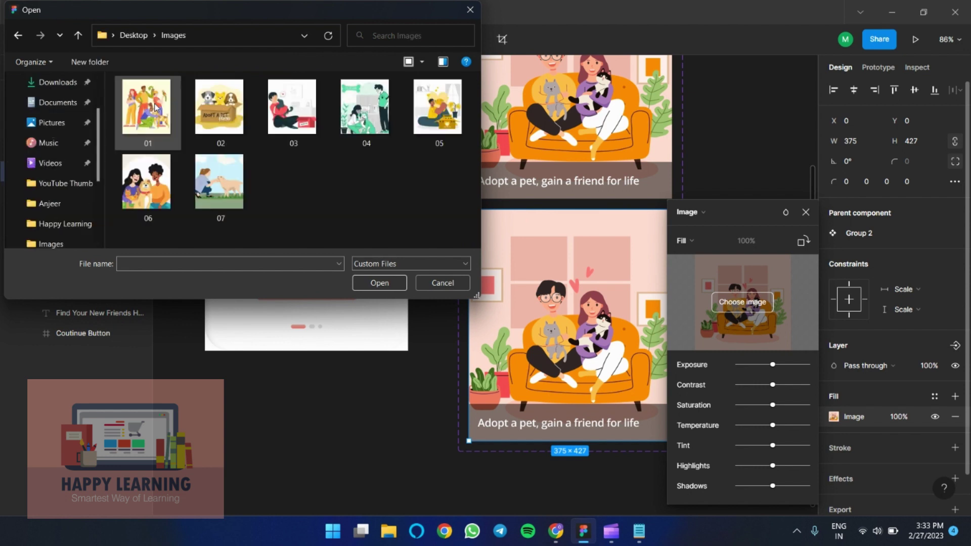
left_click(151, 112)
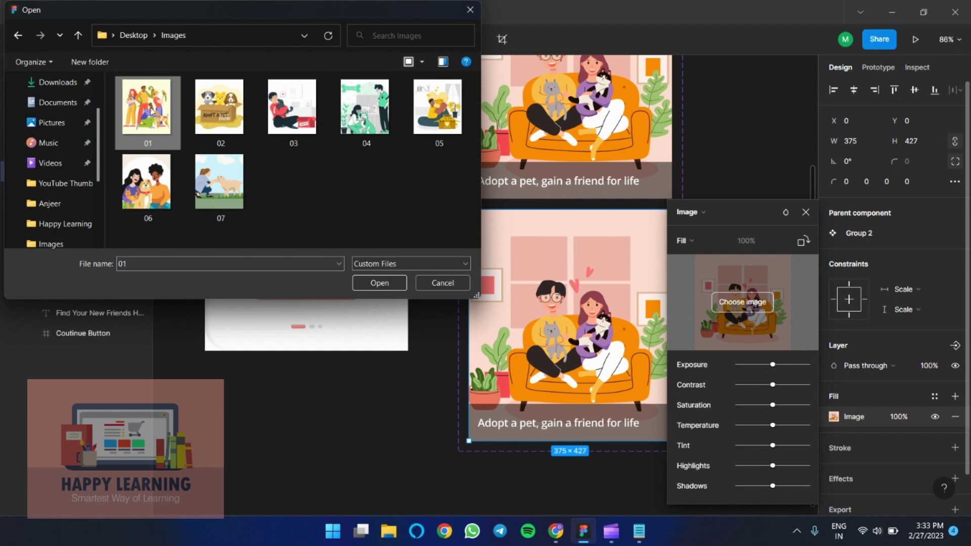
left_click(380, 283)
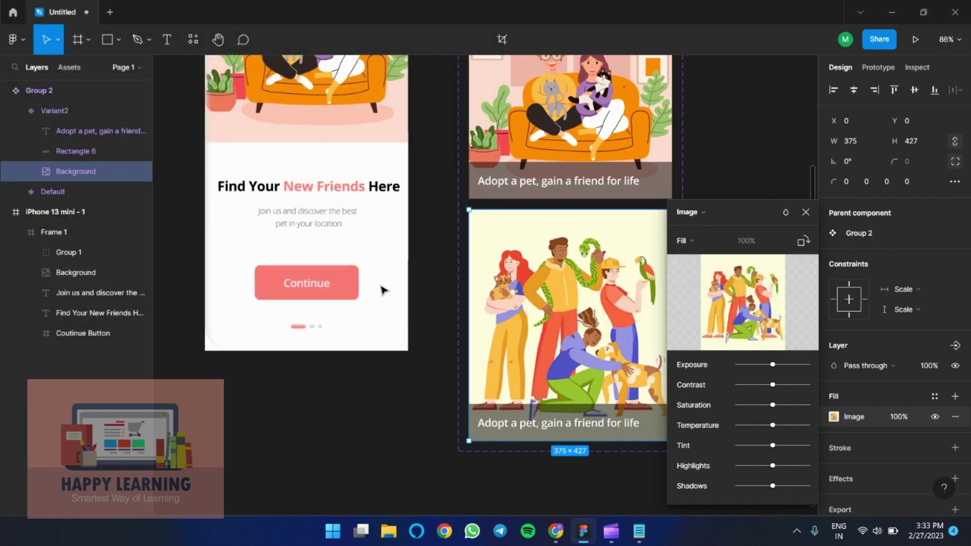
left_click(517, 468)
Step: Switch to Notepad, copy the slogan "Choose adoption, save a life", and return to Figma
left_click(534, 427)
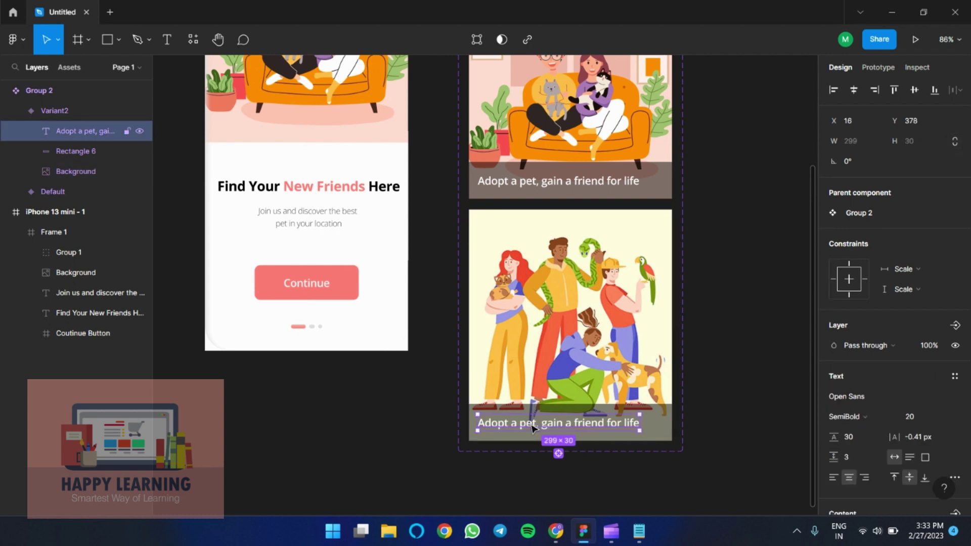
key("alt+Tab")
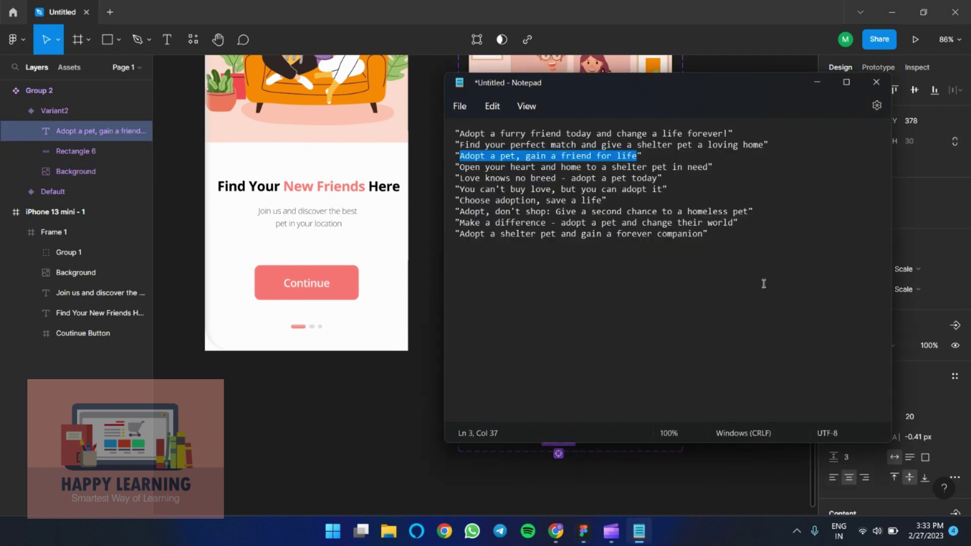
left_click_drag(600, 204, 461, 200)
right_click(466, 201)
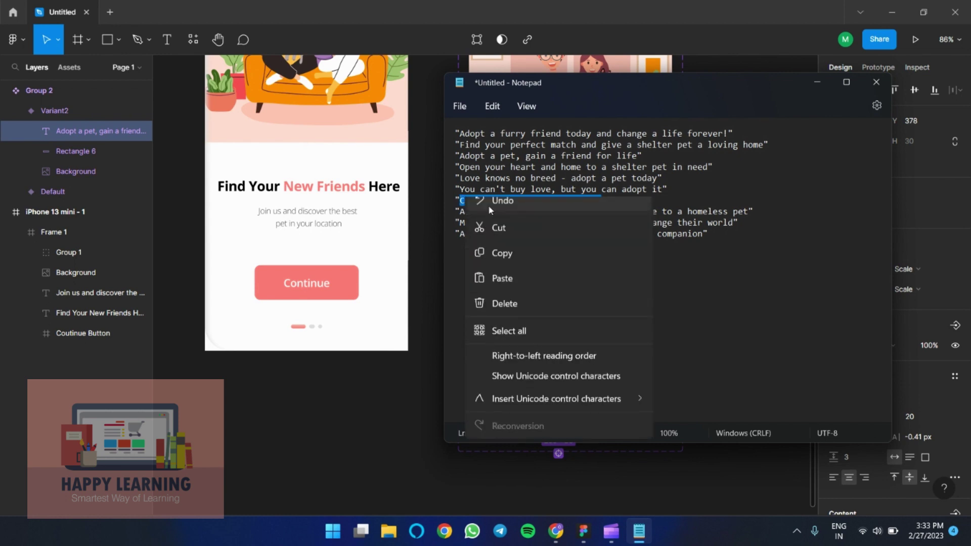
left_click(508, 264)
key("alt+Tab")
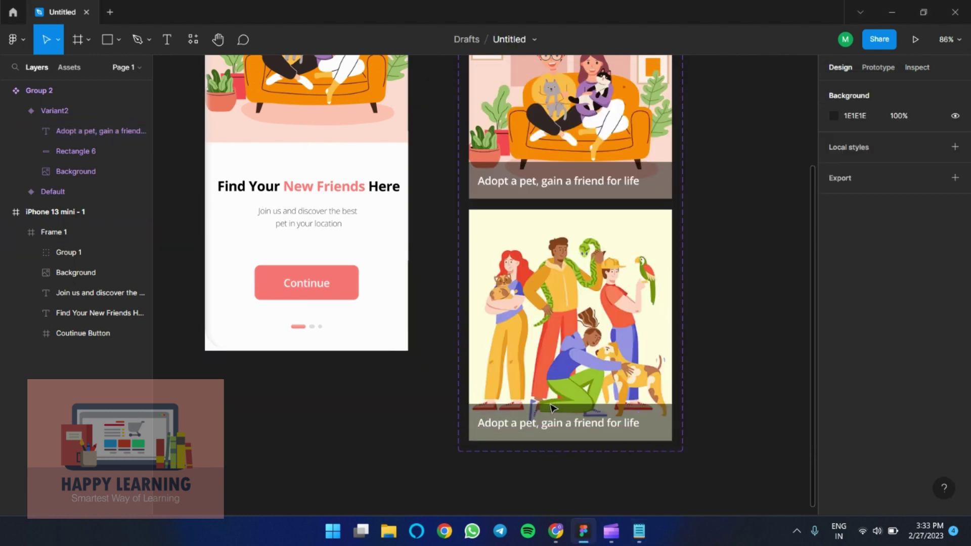
Step: Replace the second variant's slogan with the copied text "Choose adoption, save a life"
double_click(516, 425)
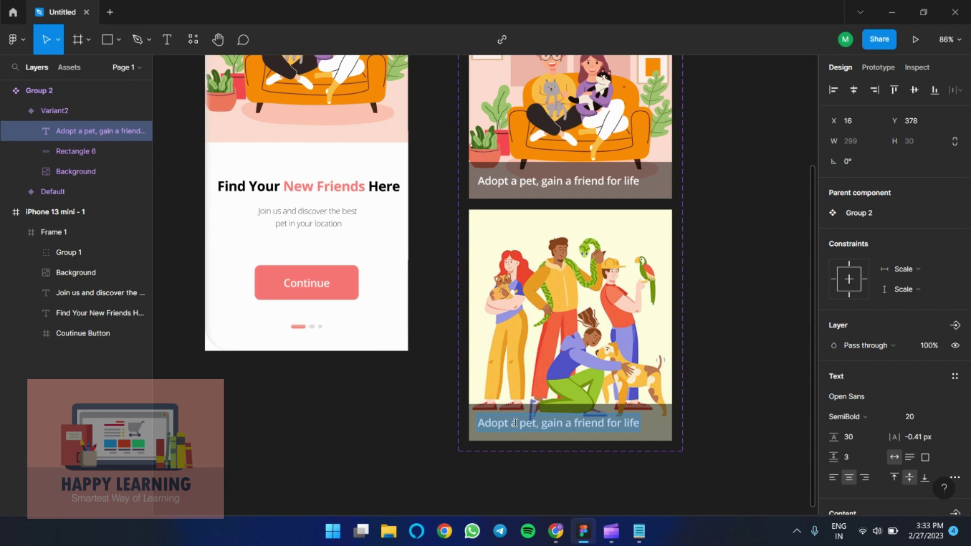
key("ctrl+v")
key("Escape")
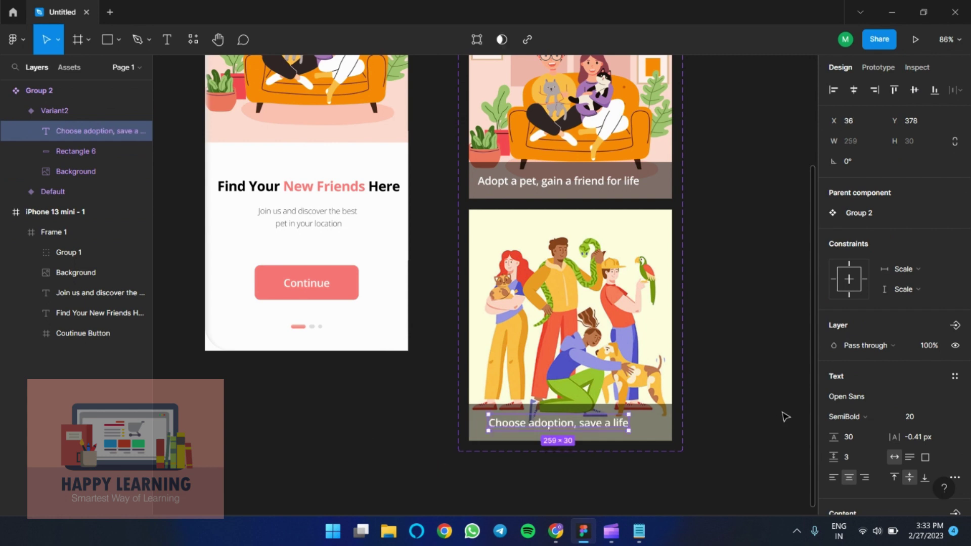
Step: Left-align the second variant's slogan text and nudge it left to X 16
left_click(833, 478)
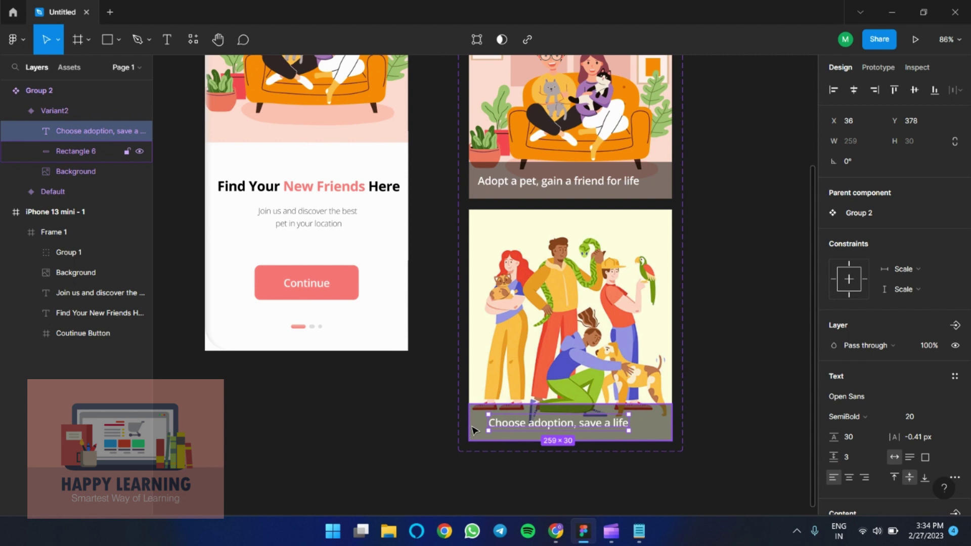
key("alt")
key("Left")
key("Left")
key("Left")
key("Left")
key("Left")
key("Left")
key("Left")
key("Left")
key("Left")
key("Left")
key("Left")
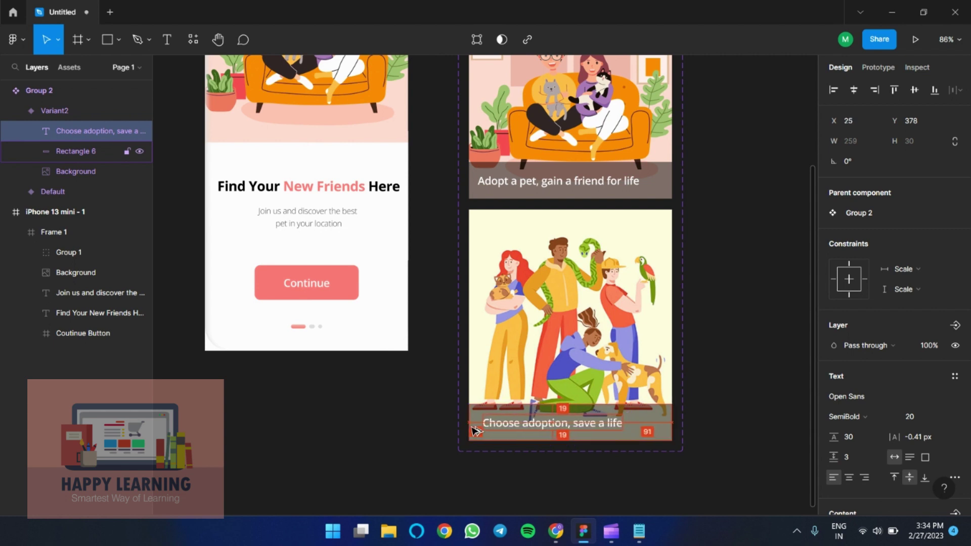
key("Left")
key("Left")
key("Left")
key("Left")
key("Left")
key("Left")
key("Left")
key("Left")
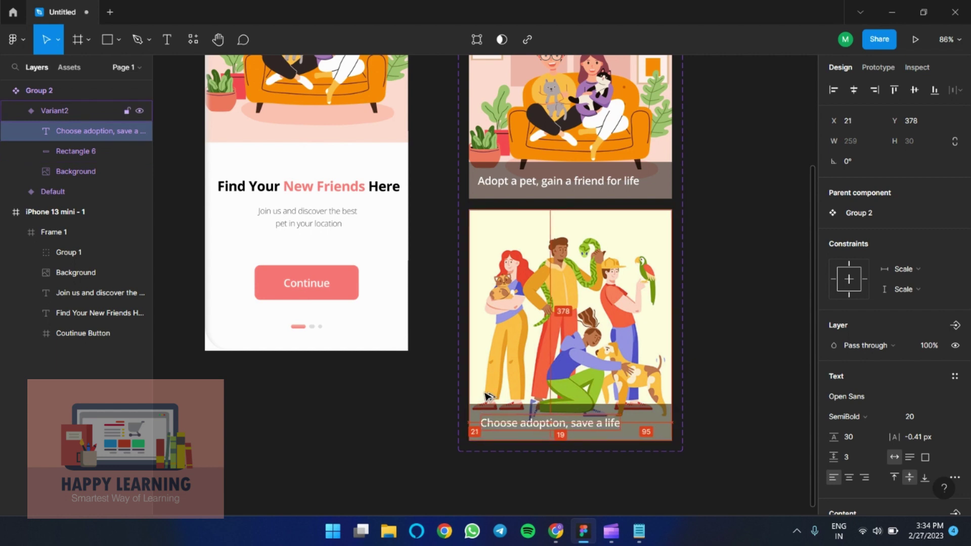
key("Left")
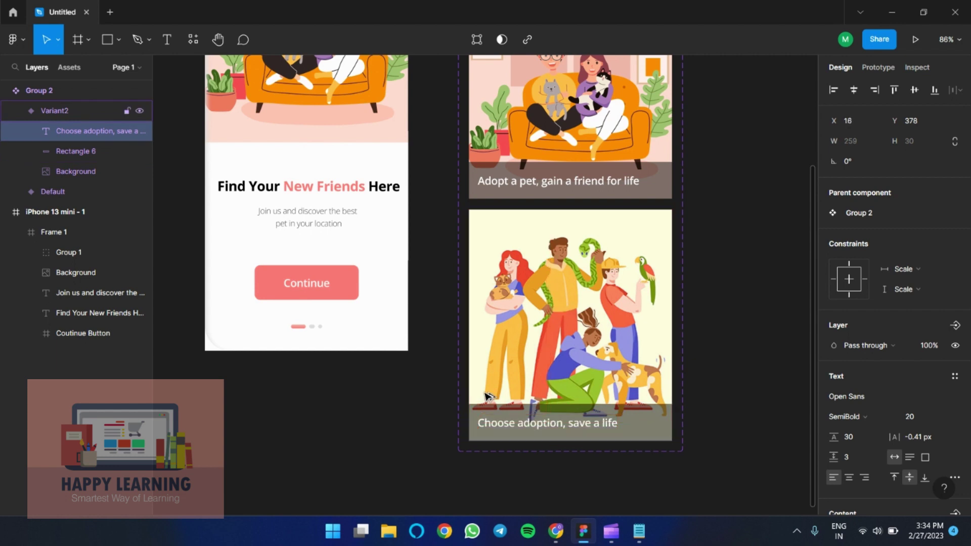
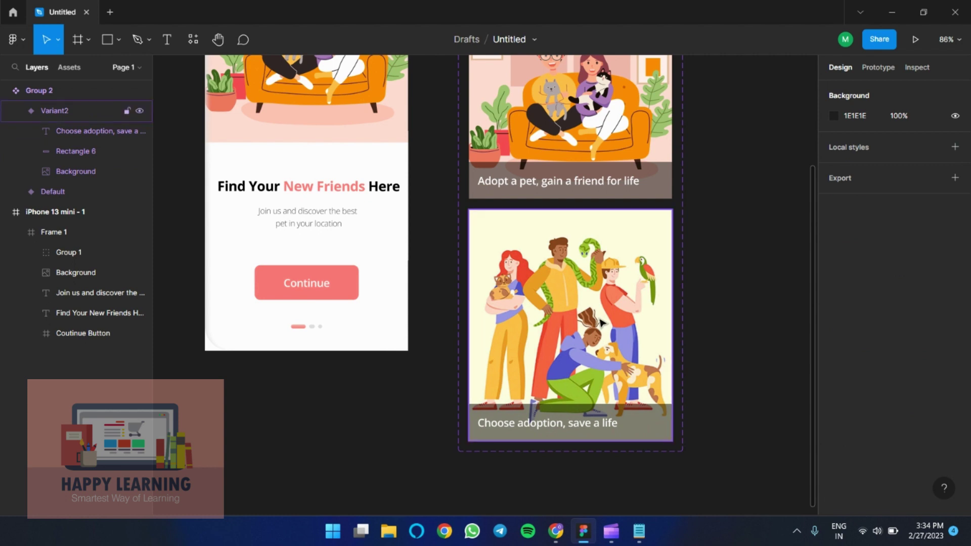
Step: Add a third variant to the component and replace its background image with picture 04 from the Images folder
left_click(596, 324)
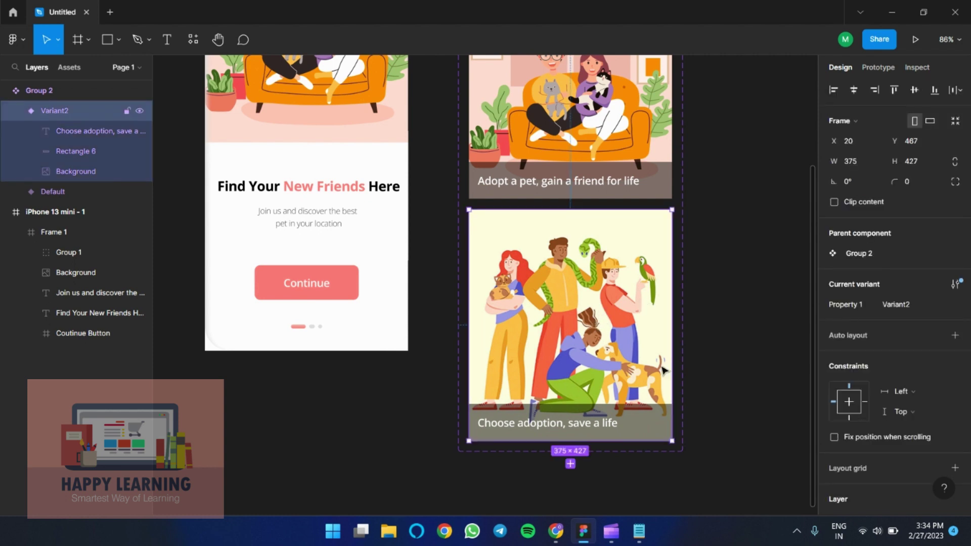
left_click(570, 464)
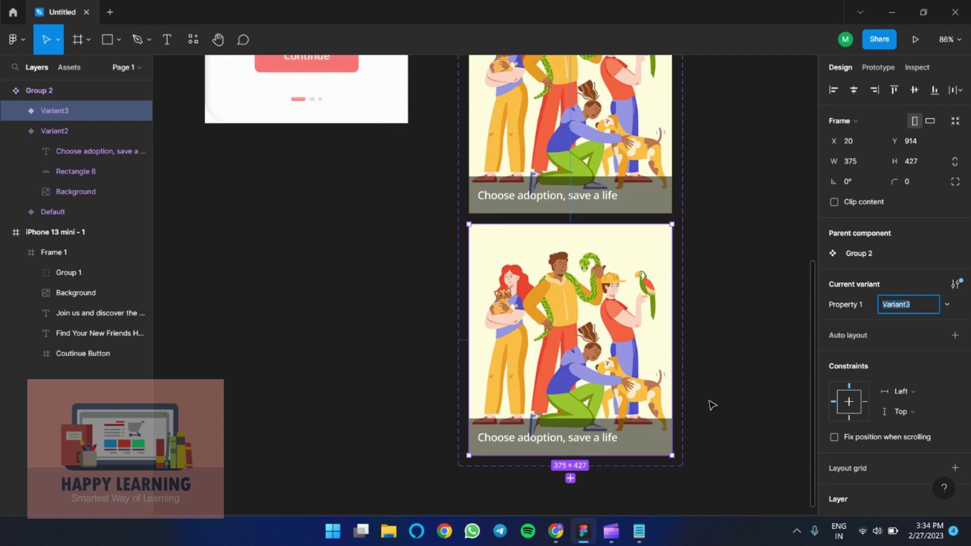
scroll(711, 405, "down", 2)
double_click(587, 233)
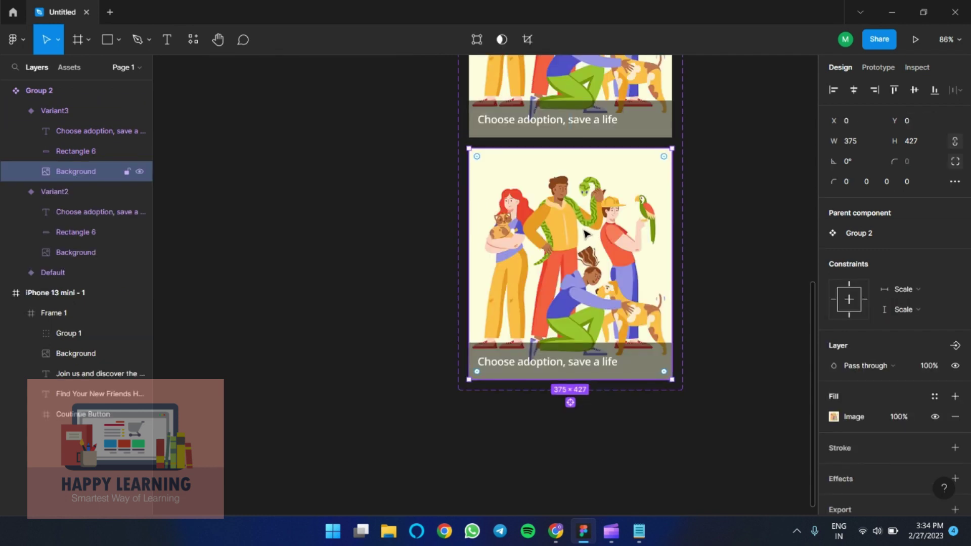
left_click(833, 416)
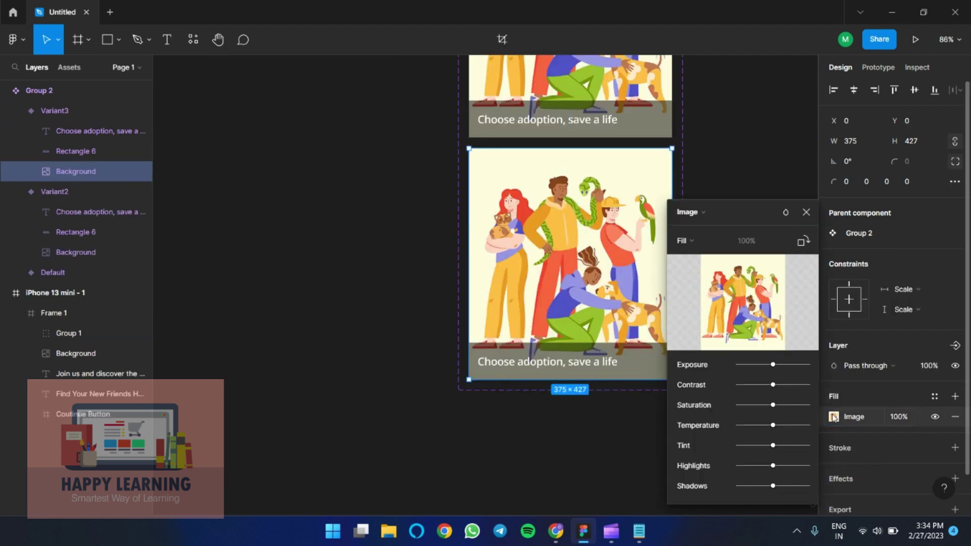
left_click(749, 304)
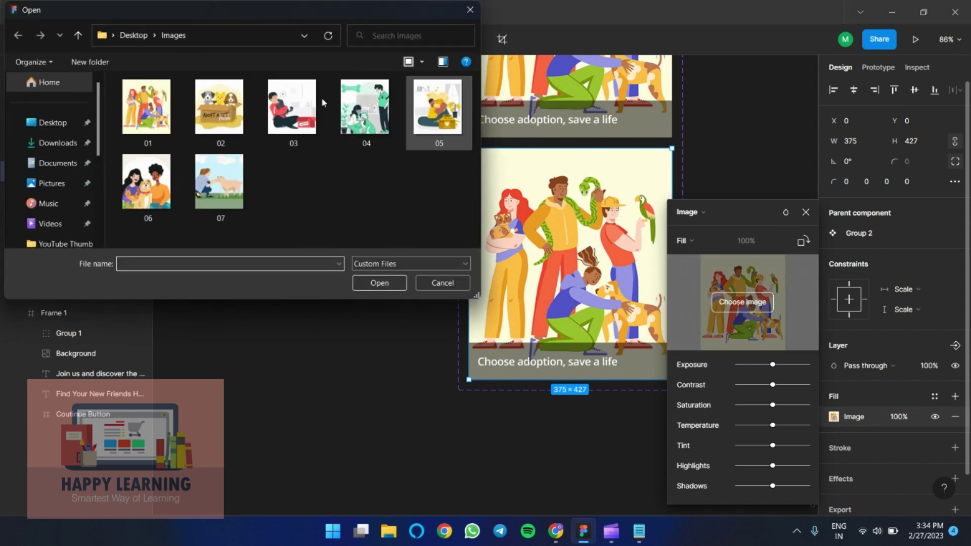
left_click(213, 103)
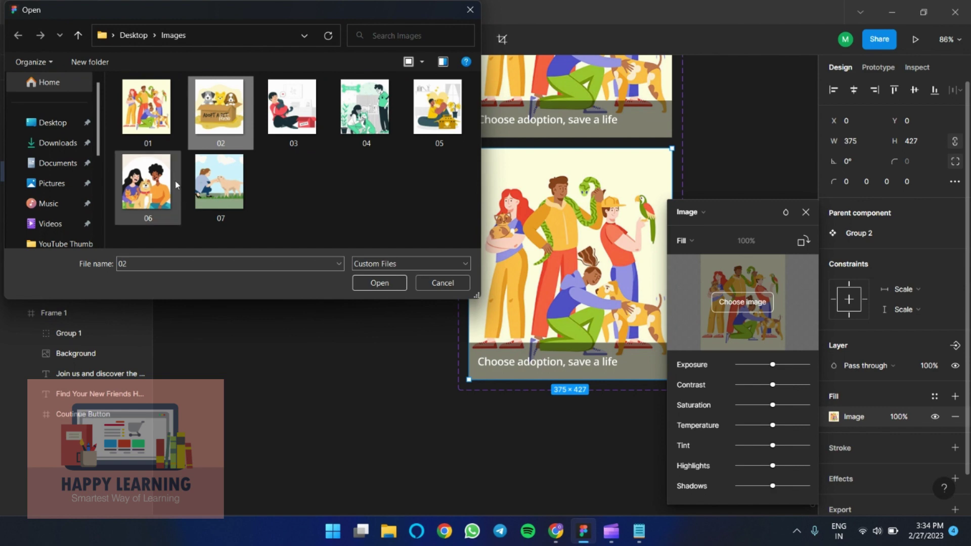
left_click(362, 109)
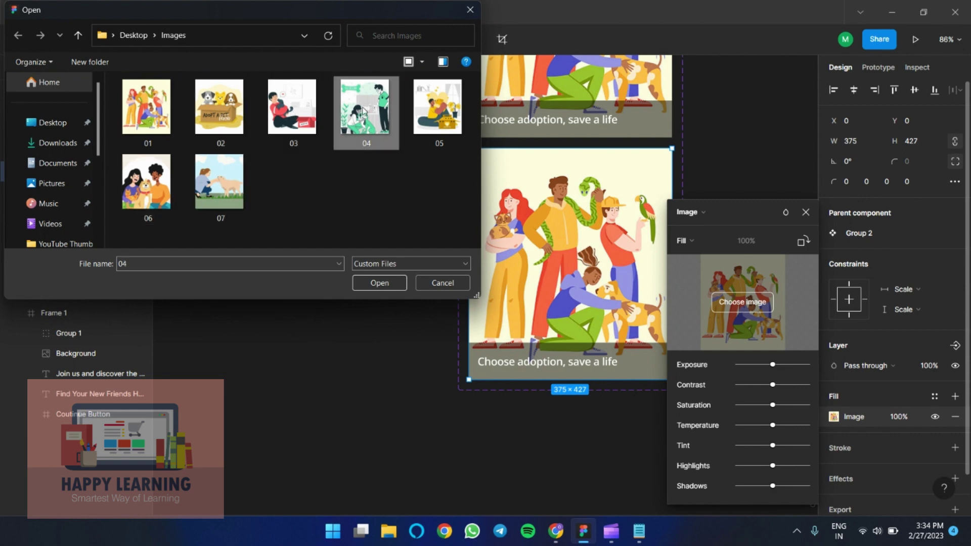
left_click(380, 284)
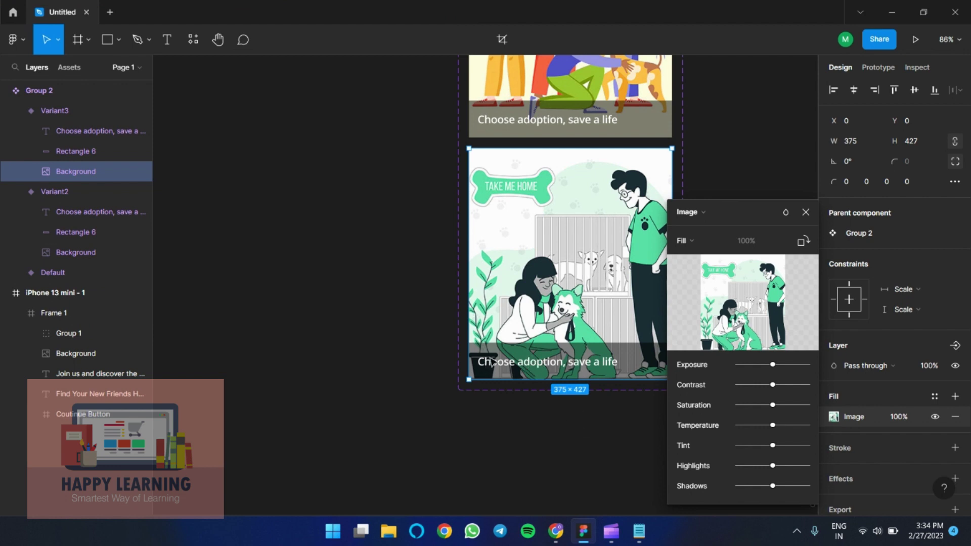
left_click(806, 212)
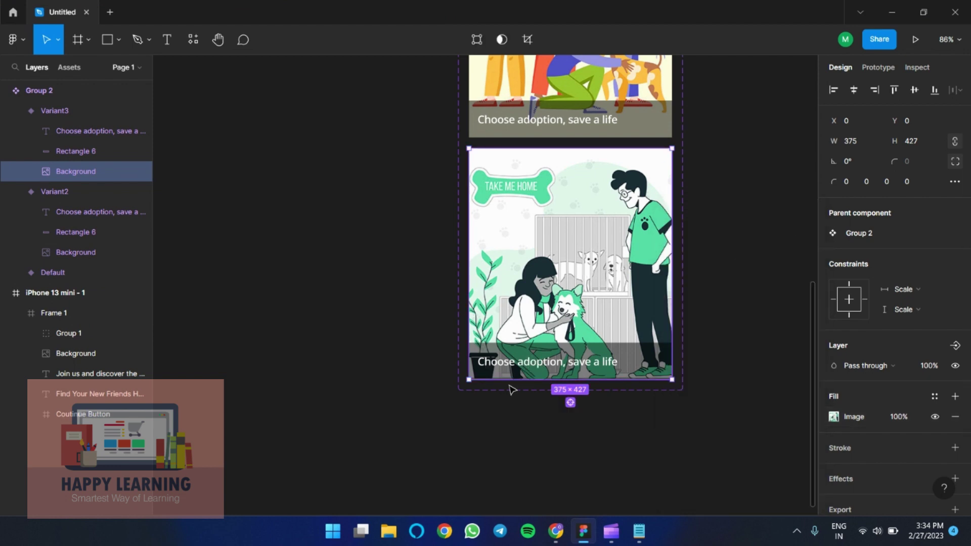
Step: Switch to Notepad and copy the slogan "You can't buy love, but you can adopt it"
left_click(528, 361)
left_click(640, 536)
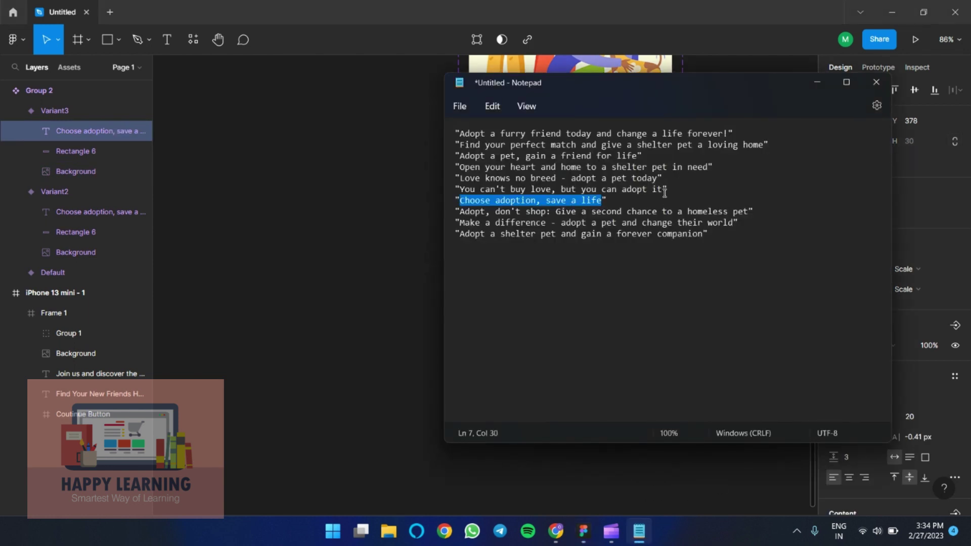
left_click_drag(663, 190, 462, 191)
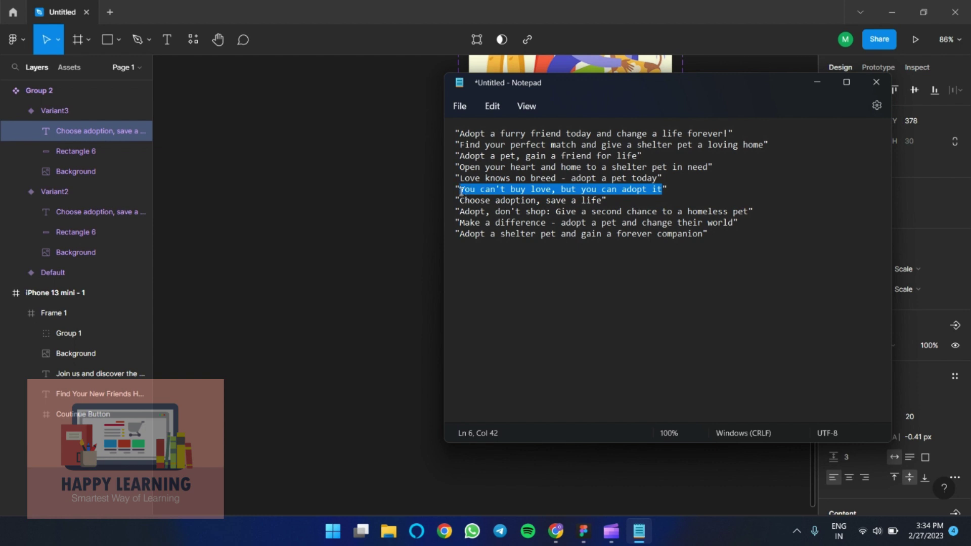
right_click(462, 193)
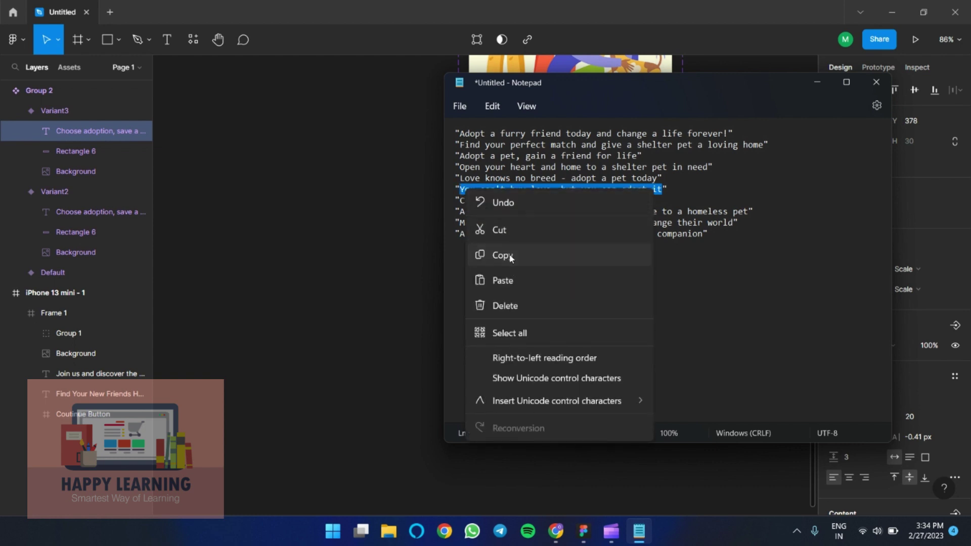
left_click(475, 254)
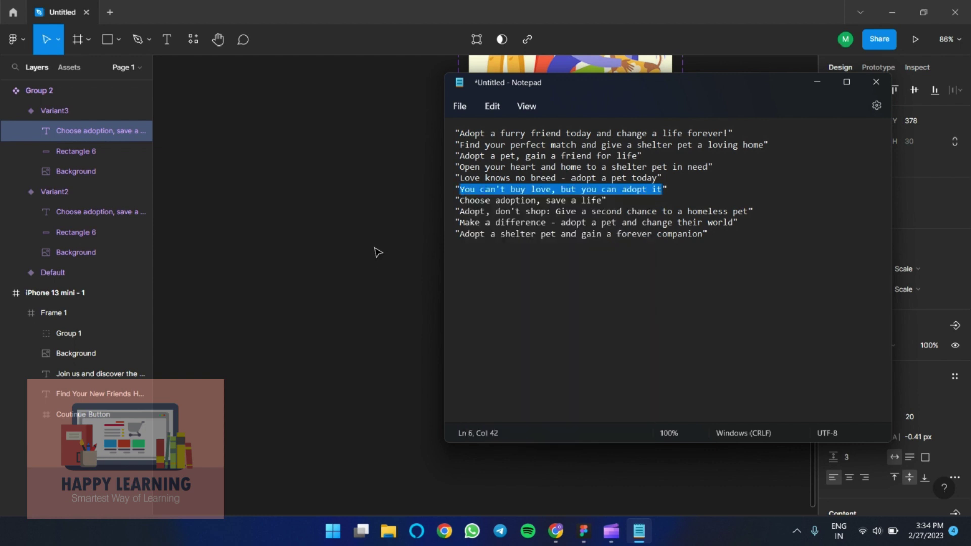
Step: Return to Figma and replace the third variant's slogan with the copied text "You can't buy love, but you can adopt it"
left_click(377, 252)
left_click(530, 367)
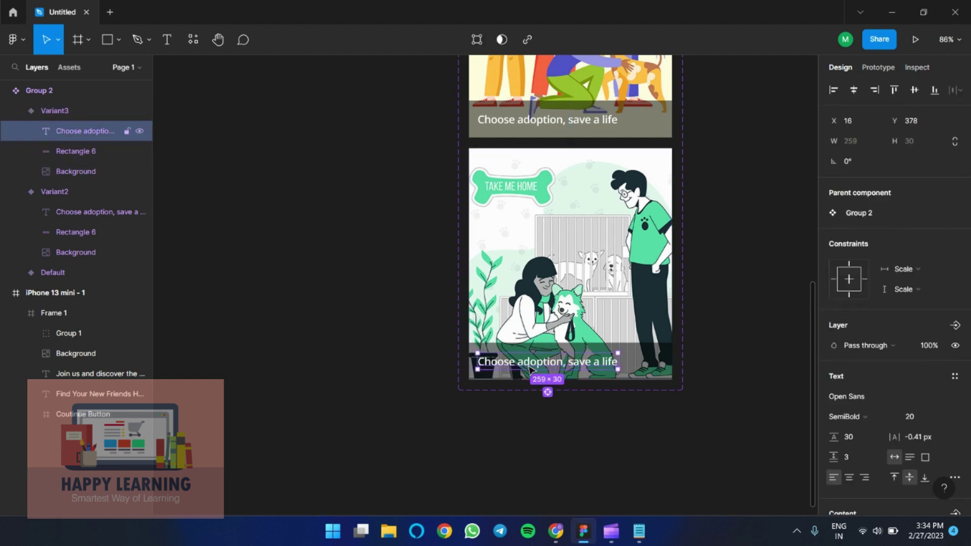
double_click(528, 361)
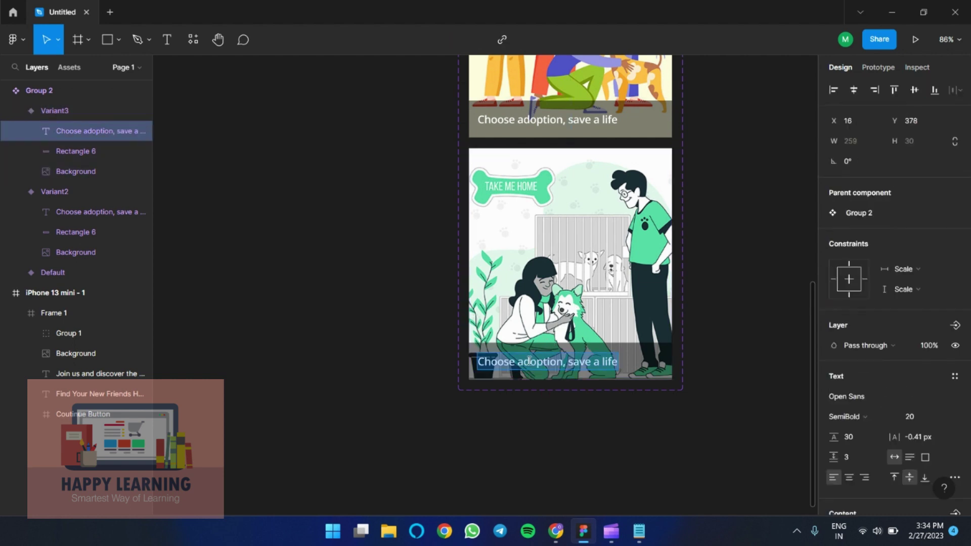
key("ctrl+v")
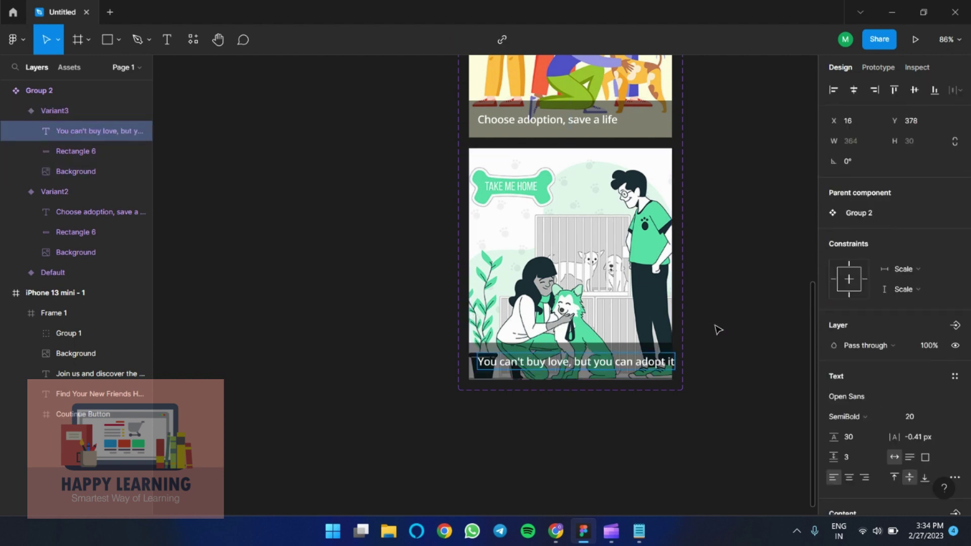
key("Escape")
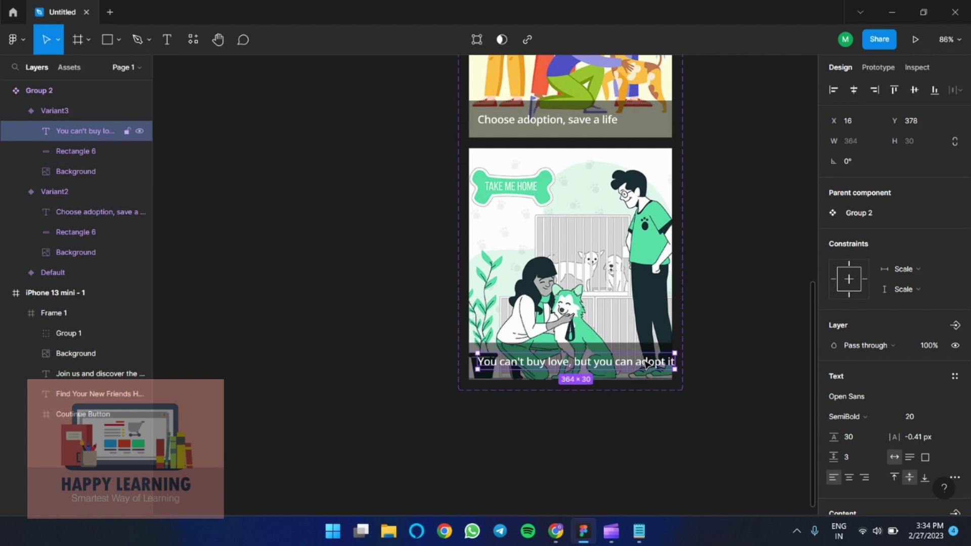
Step: Break the third variant's slogan onto a second line before "adopt it" and set its line height to 18
double_click(645, 363)
key("Return")
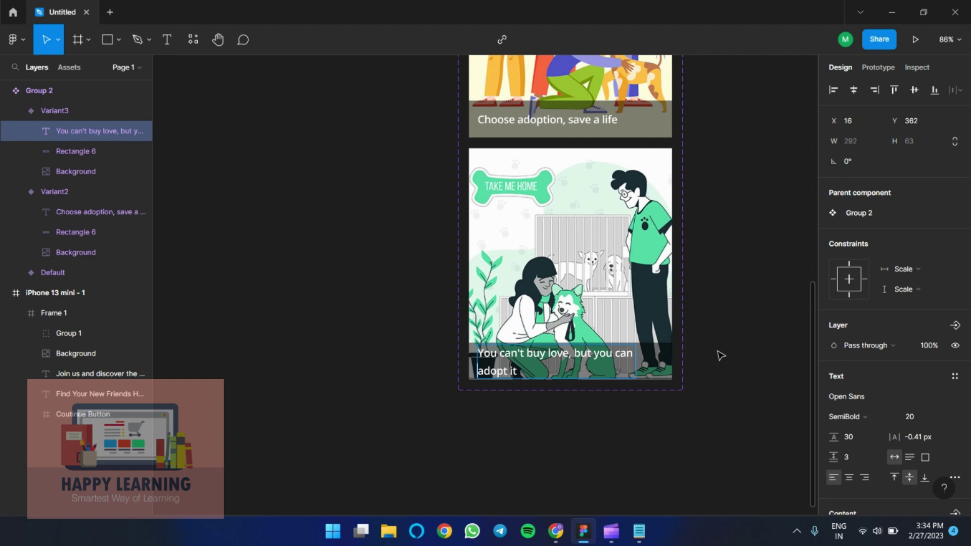
key("Escape")
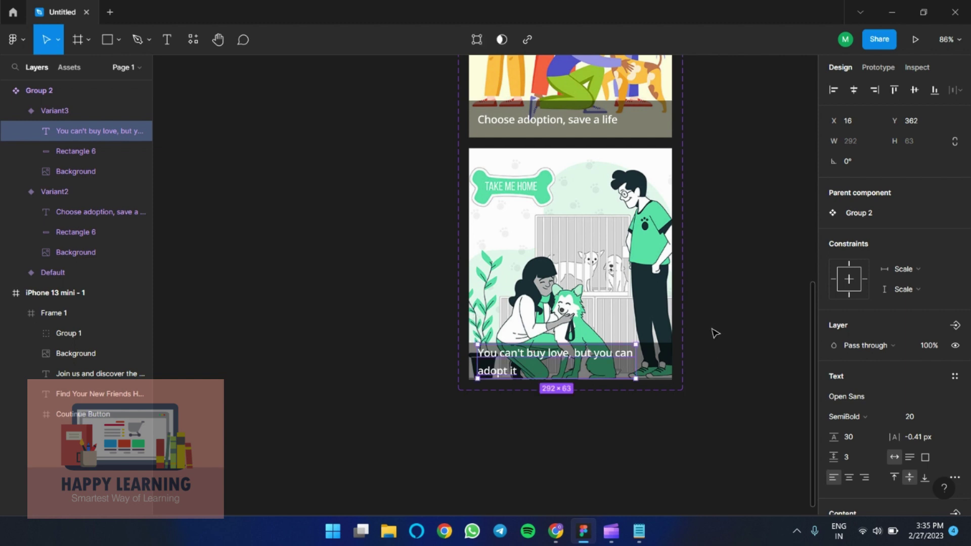
left_click(862, 438)
type("18")
key("Return")
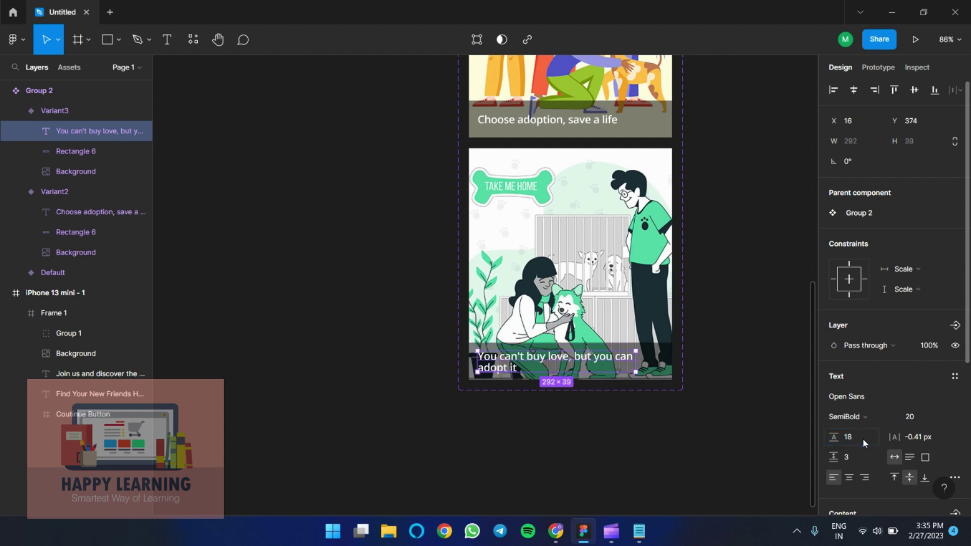
left_click(762, 428)
Step: Add a fourth variant to the component and replace its background image with picture 06 from the Images folder
left_click(596, 259)
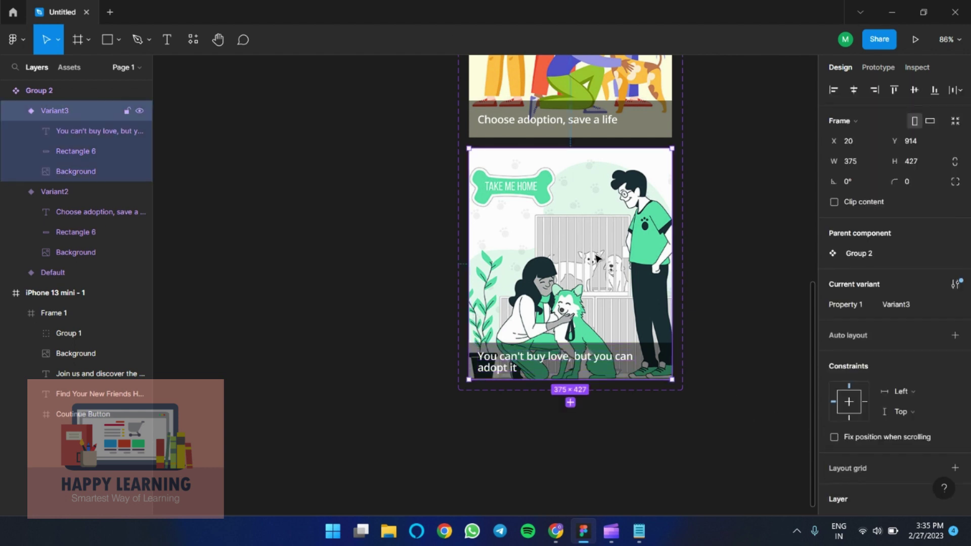
left_click(570, 403)
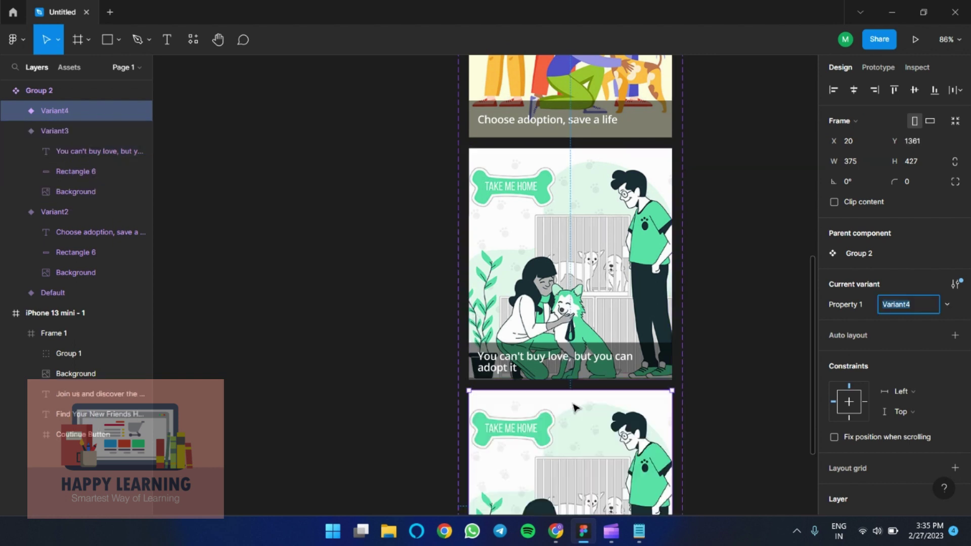
scroll(708, 382, "down", 4)
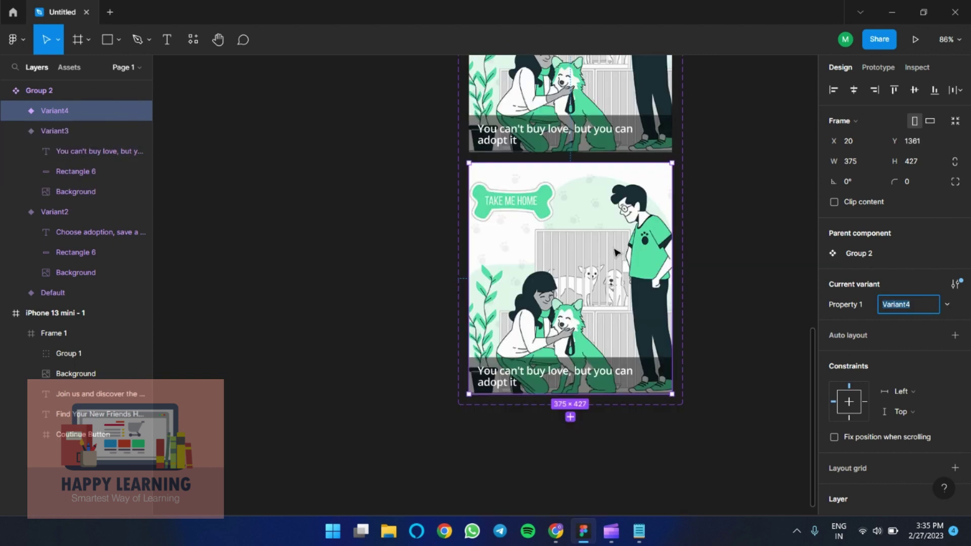
left_click(538, 218)
left_click(535, 218)
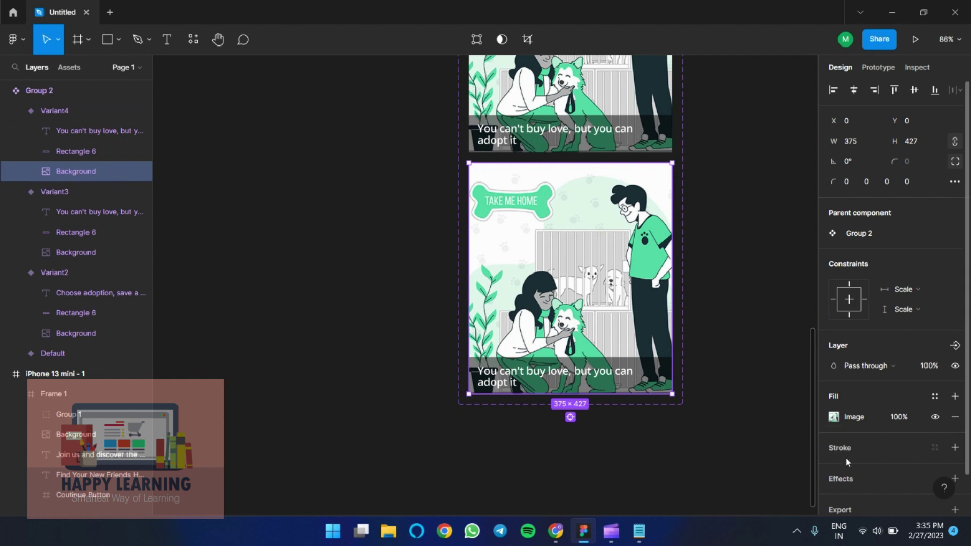
left_click(833, 418)
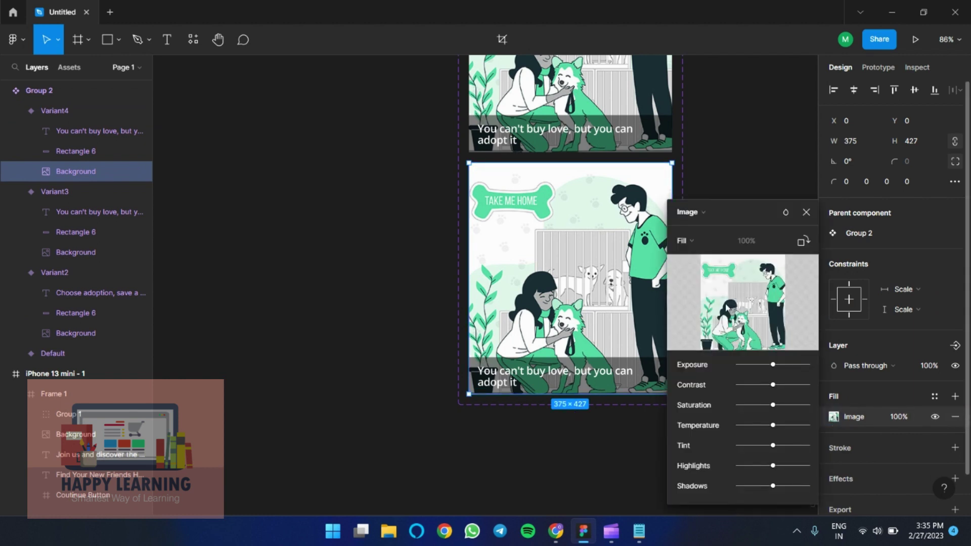
left_click(741, 302)
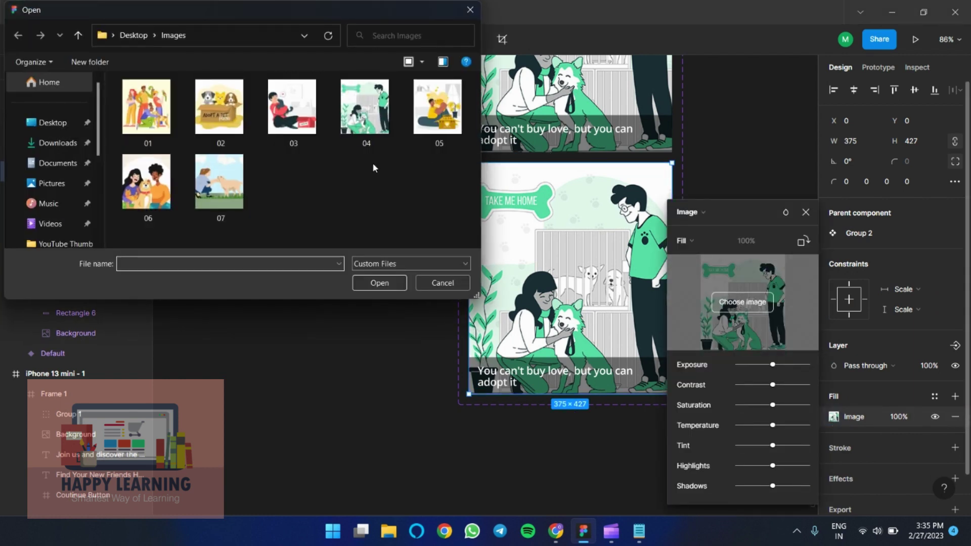
left_click(146, 189)
left_click(379, 282)
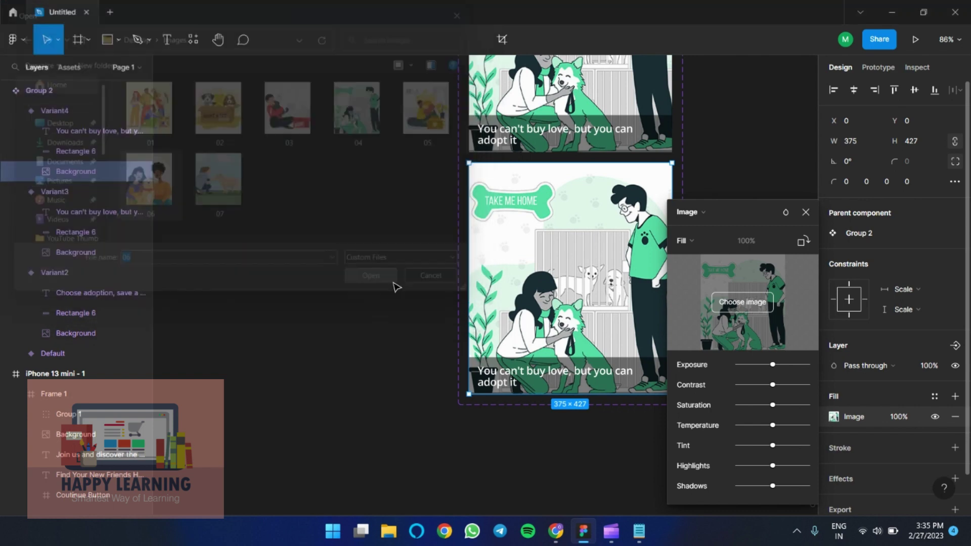
left_click(805, 212)
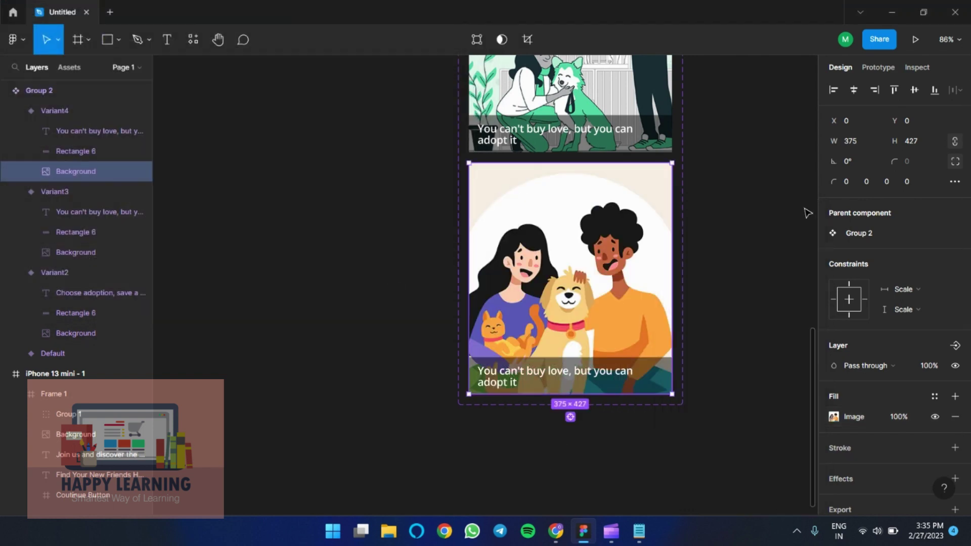
Step: Switch to Notepad and copy the slogan "Open your heart and home to a shelter pet in need"
left_click(539, 376)
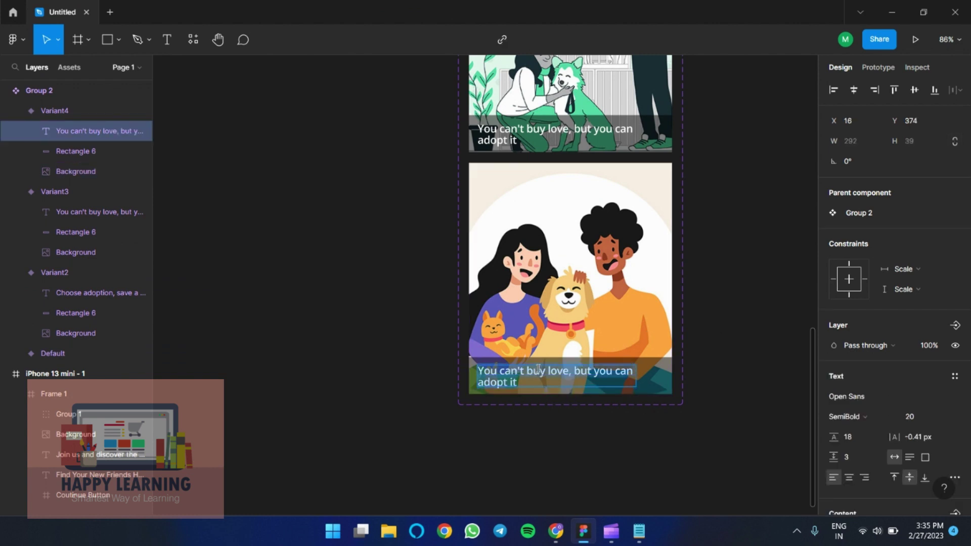
left_click(639, 531)
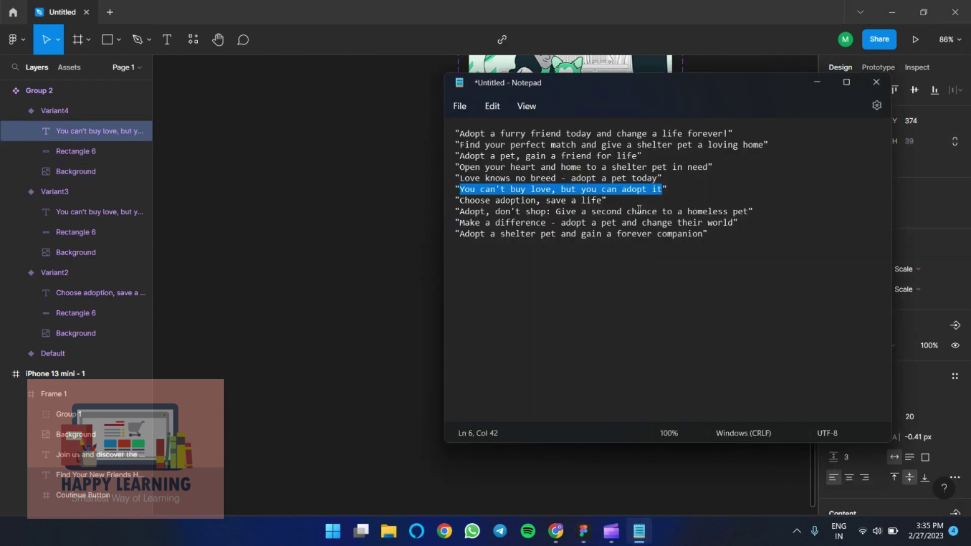
left_click(706, 167)
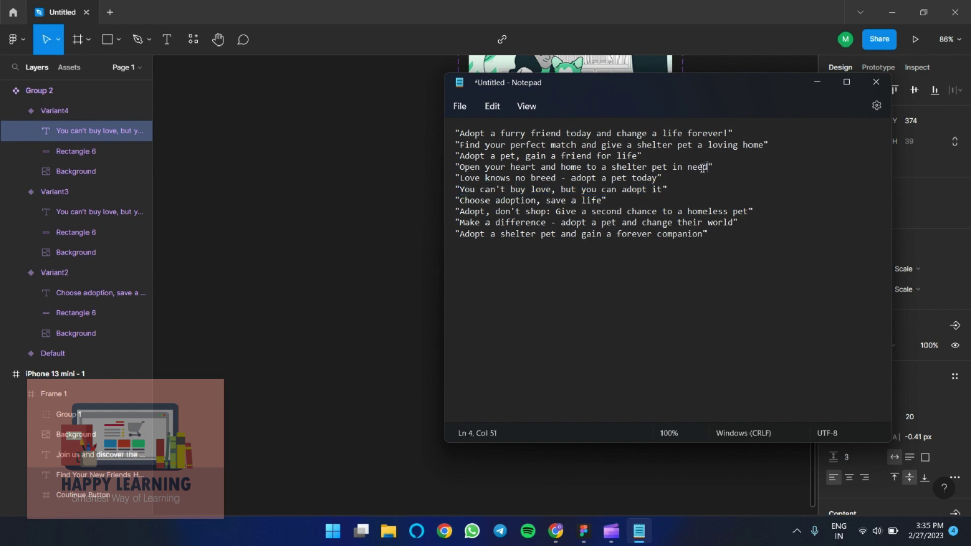
left_click_drag(703, 168, 461, 172)
right_click(509, 170)
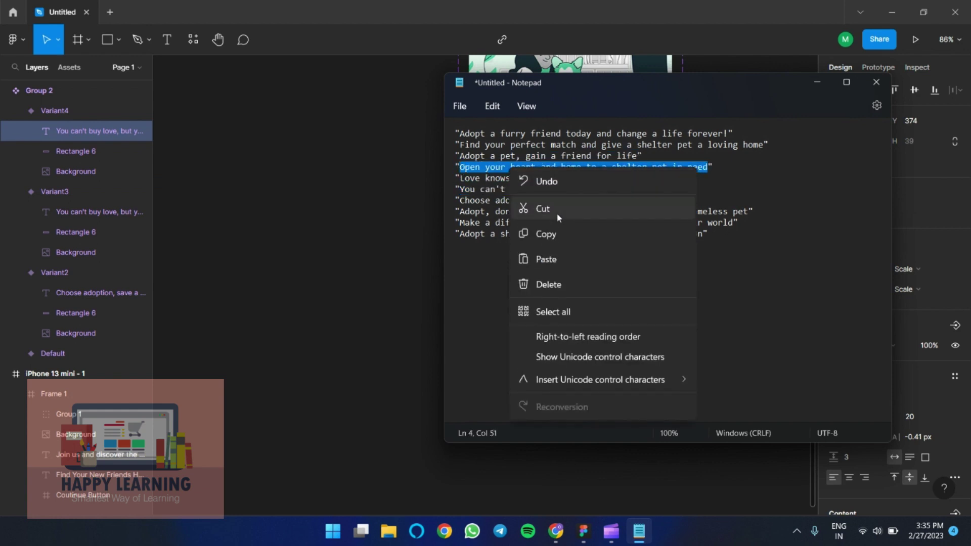
left_click(553, 238)
Step: Back in Figma, replace the fourth variant's slogan with the copied text and break it onto a second line before "shelter pet in need"
left_click(559, 375)
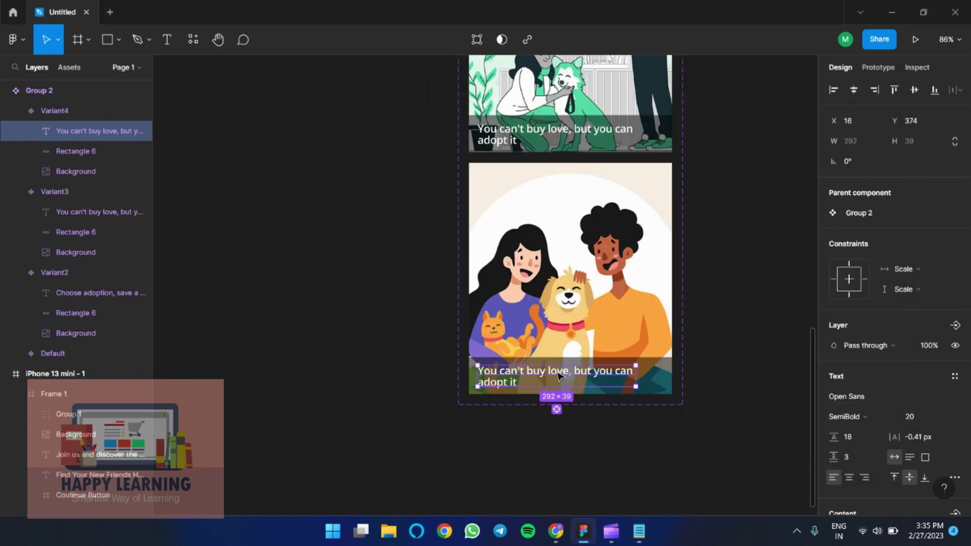
double_click(500, 378)
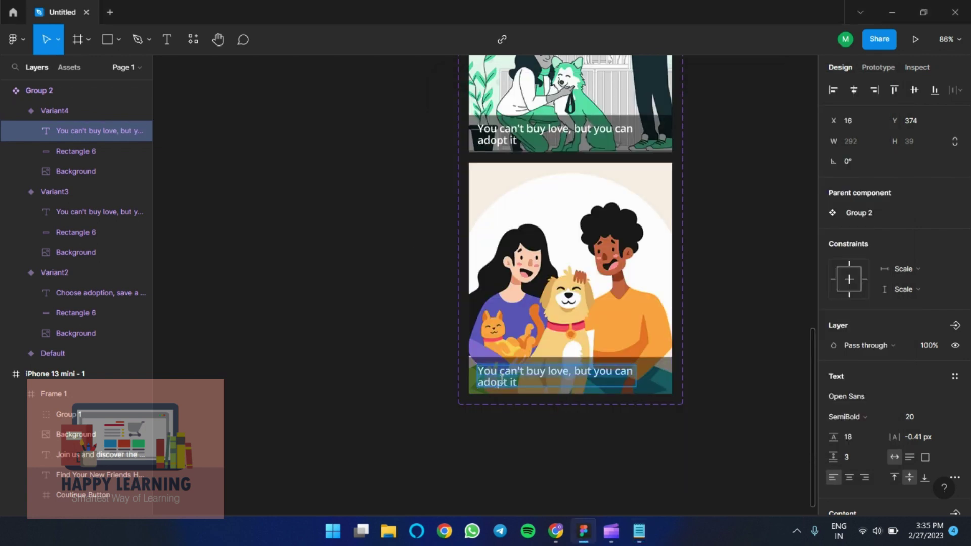
key("ctrl+v")
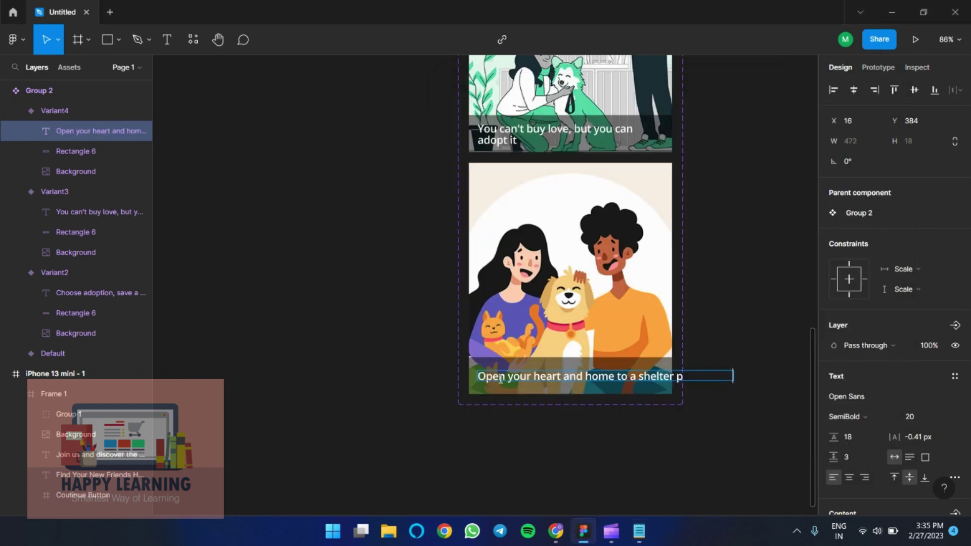
left_click(639, 376)
key("Return")
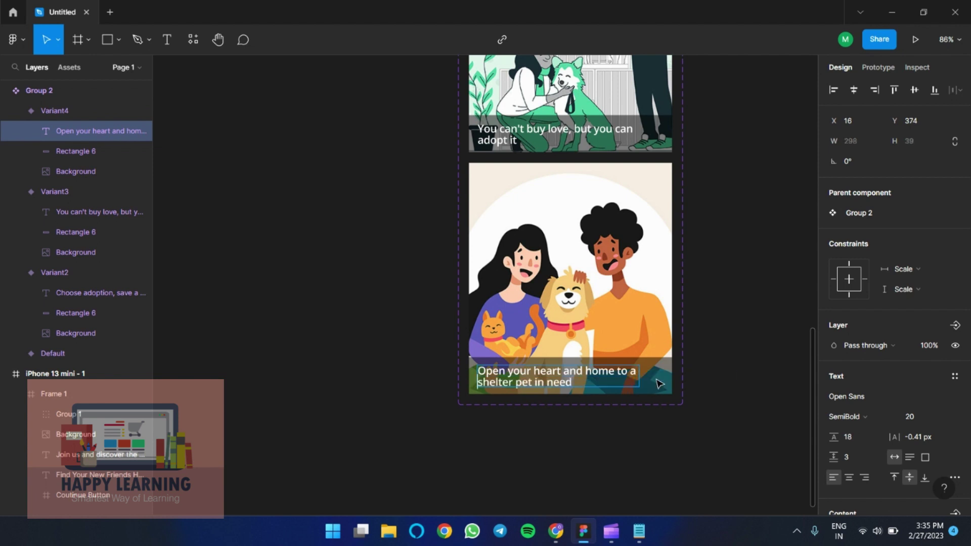
scroll(681, 341, "up", 3)
key("Escape")
scroll(631, 377, "down", 3)
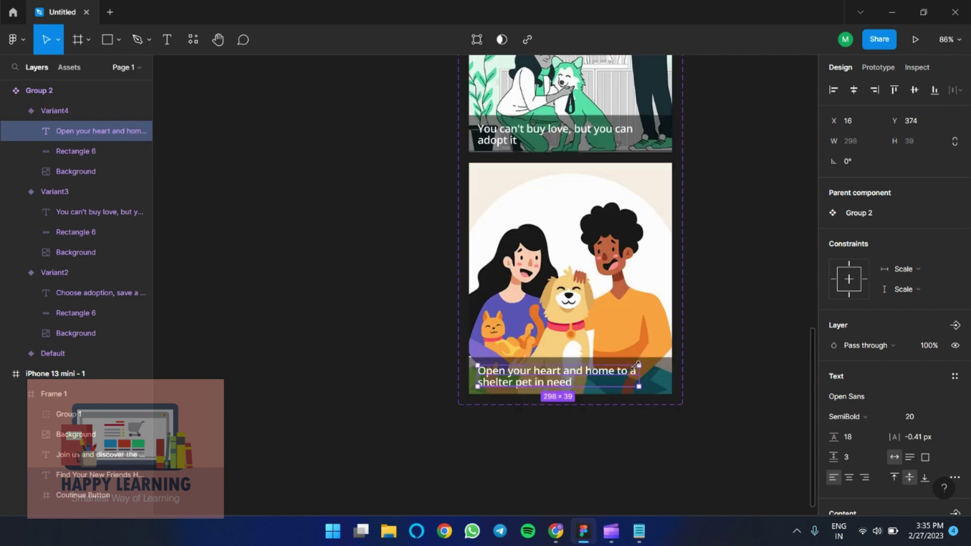
key("Escape")
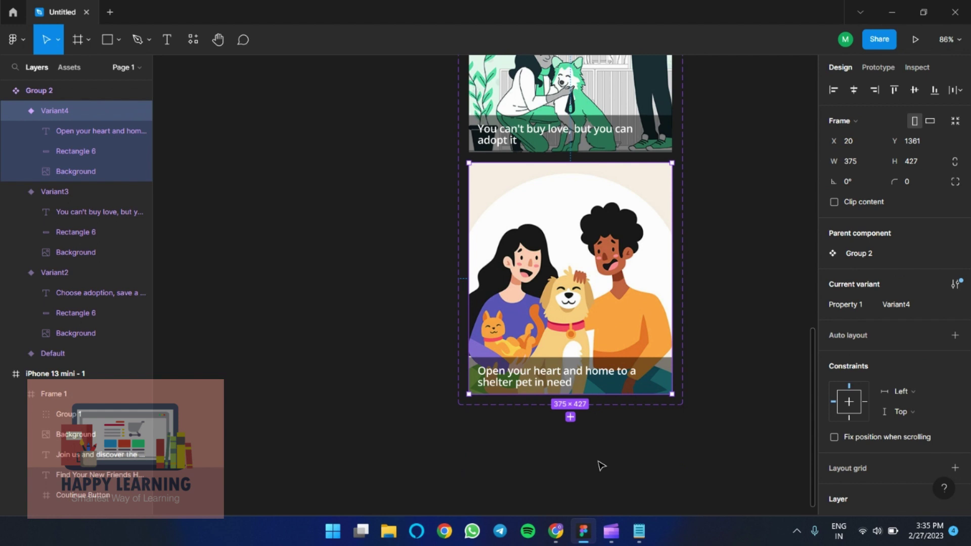
Step: Add a fifth variant to the component and replace its background image with picture 07 from the Images folder
left_click(570, 417)
scroll(643, 389, "down", 5)
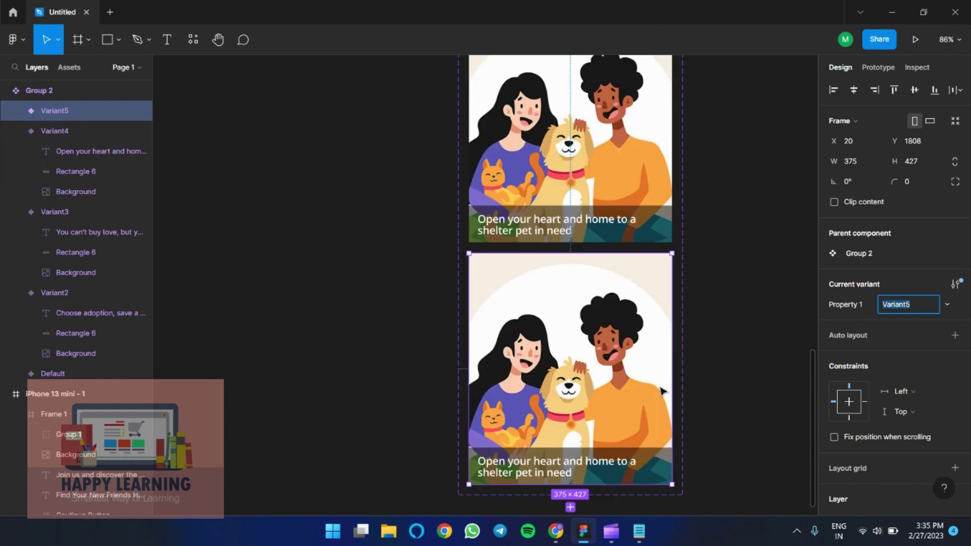
left_click(588, 335)
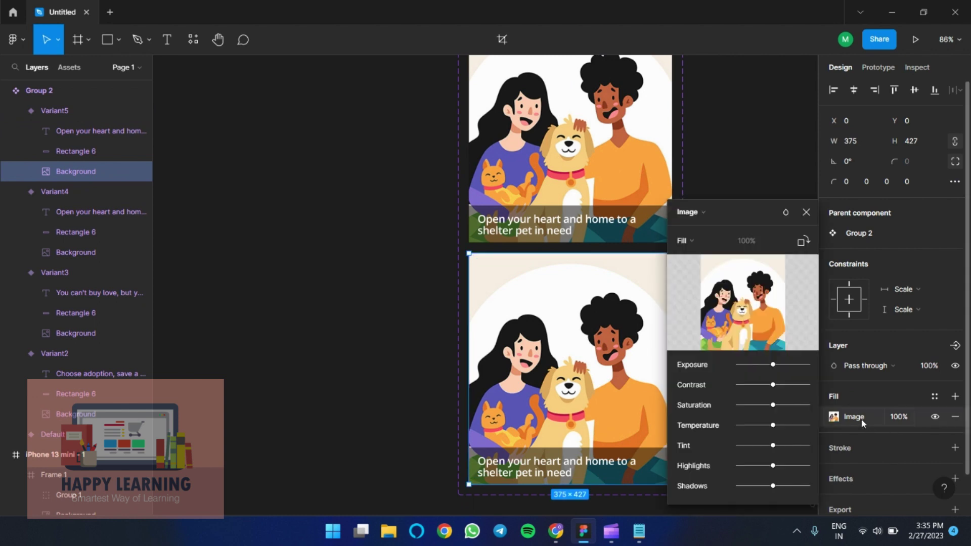
left_click(835, 417)
left_click(761, 306)
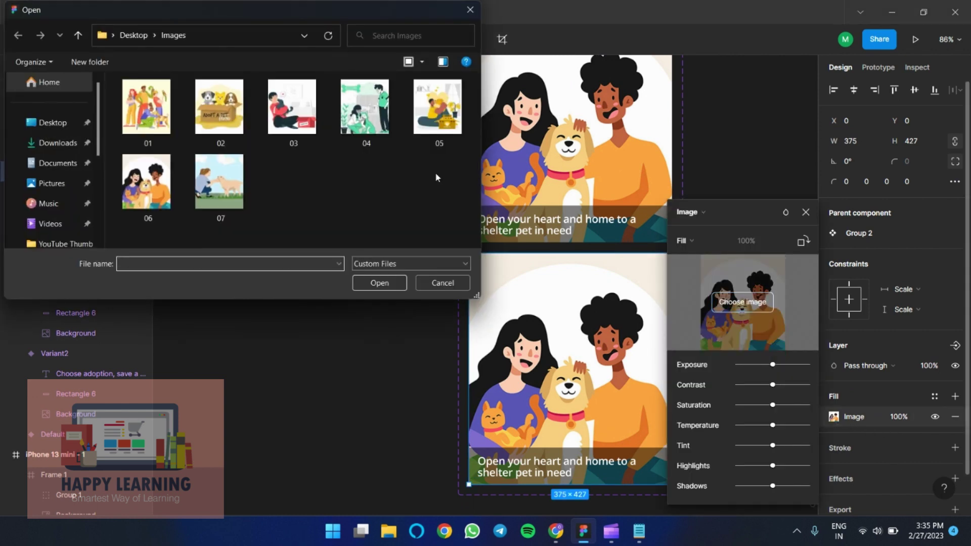
left_click(219, 181)
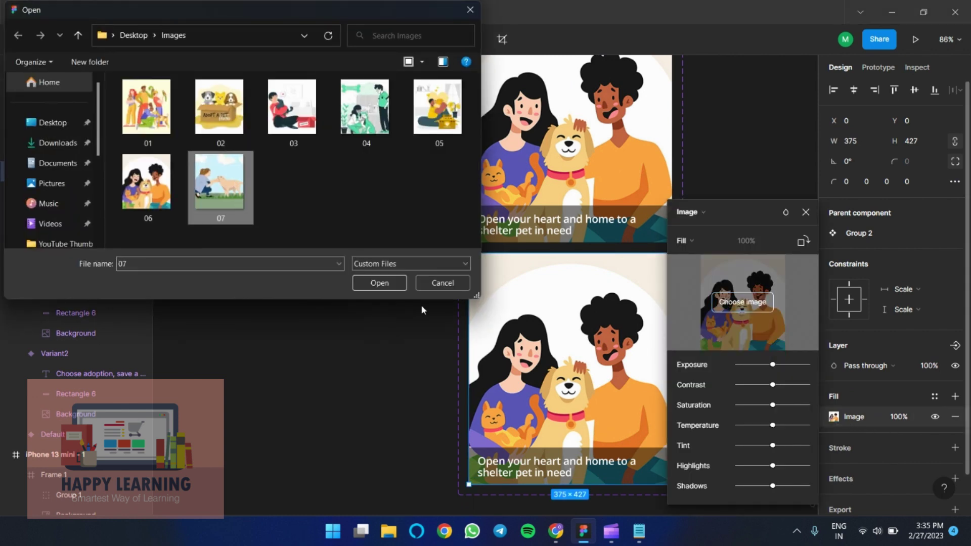
left_click(379, 282)
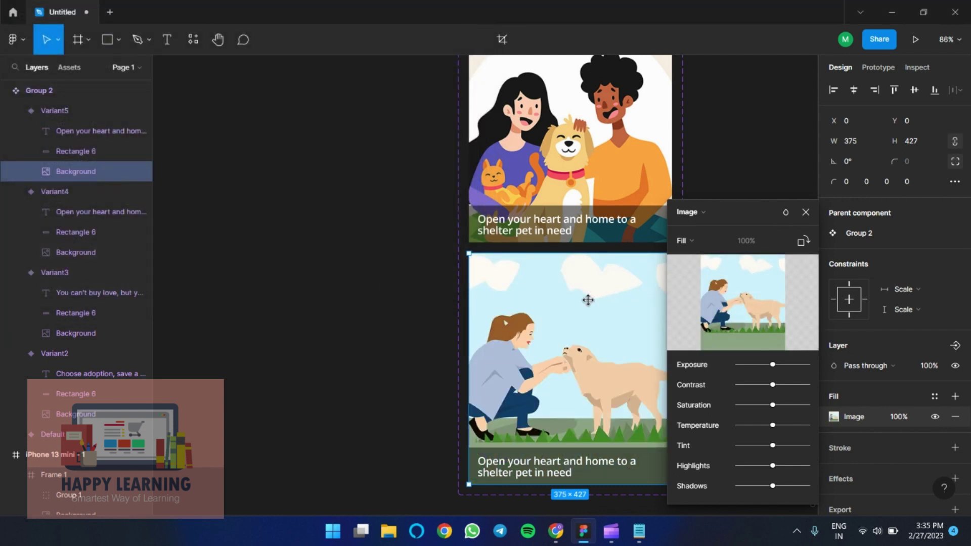
left_click(805, 213)
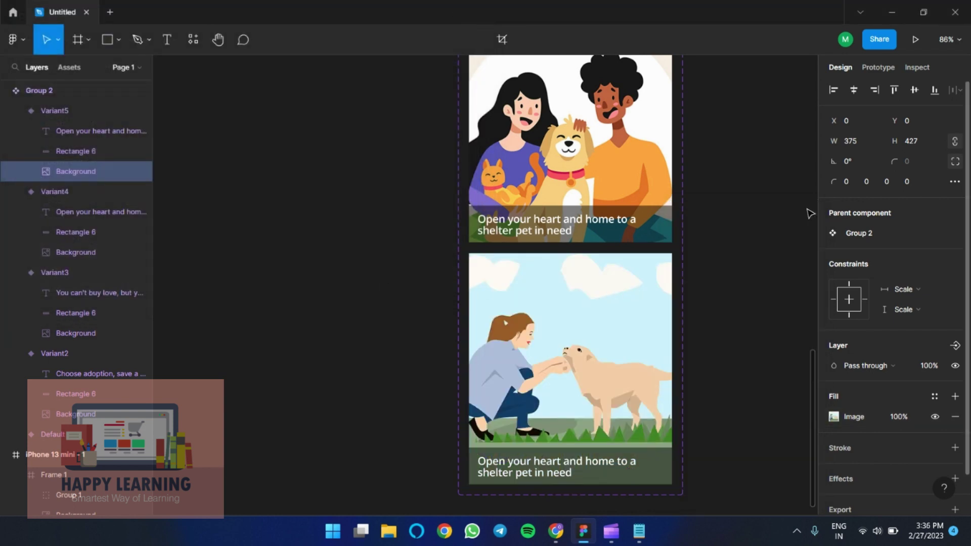
Step: Copy the slogan "Make a difference - adopt a pet and change their world" from Notepad and return to the fifth variant's slogan in Figma
left_click(539, 460)
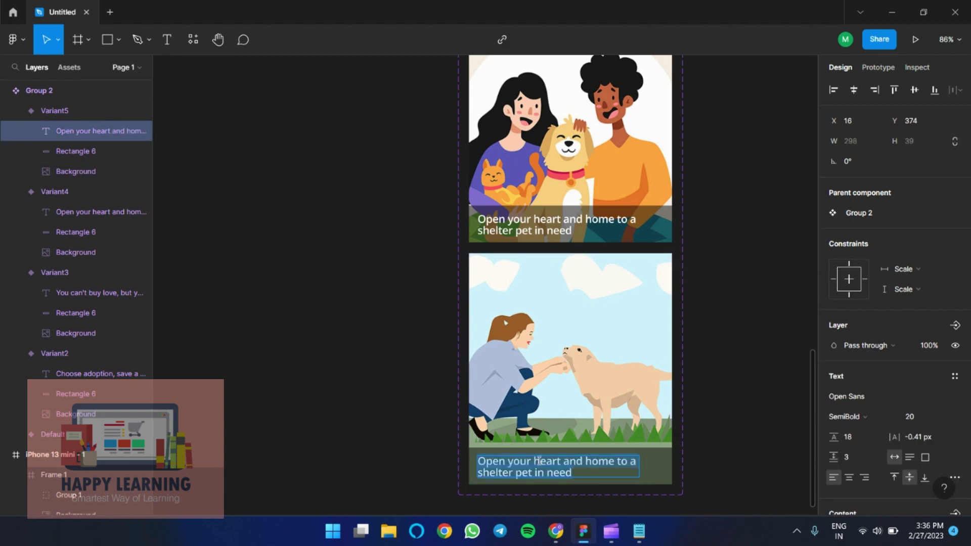
left_click(639, 531)
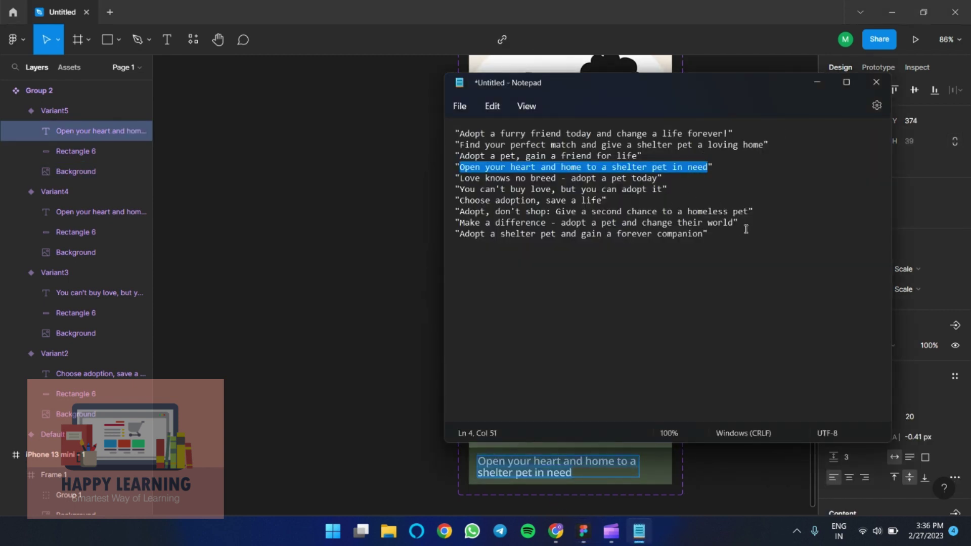
left_click_drag(730, 223, 462, 223)
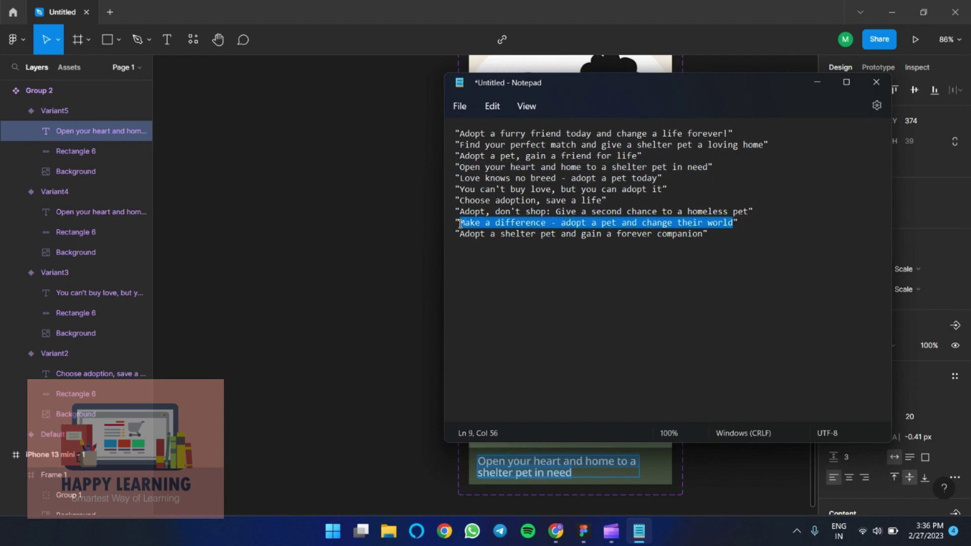
right_click(468, 223)
left_click(507, 289)
key("alt+Tab")
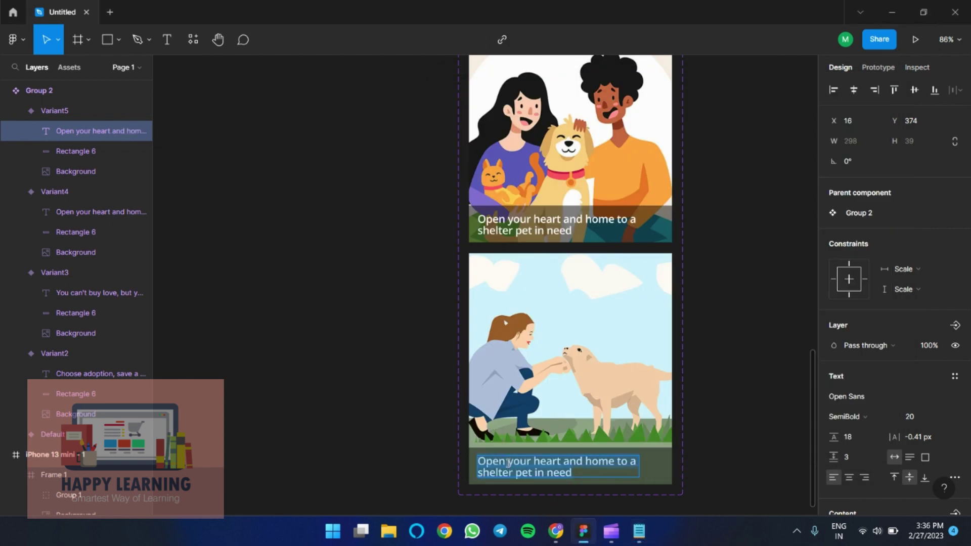
Step: Replace the fifth variant's slogan with the copied text and break it onto a second line before "change their world"
key("ctrl+v")
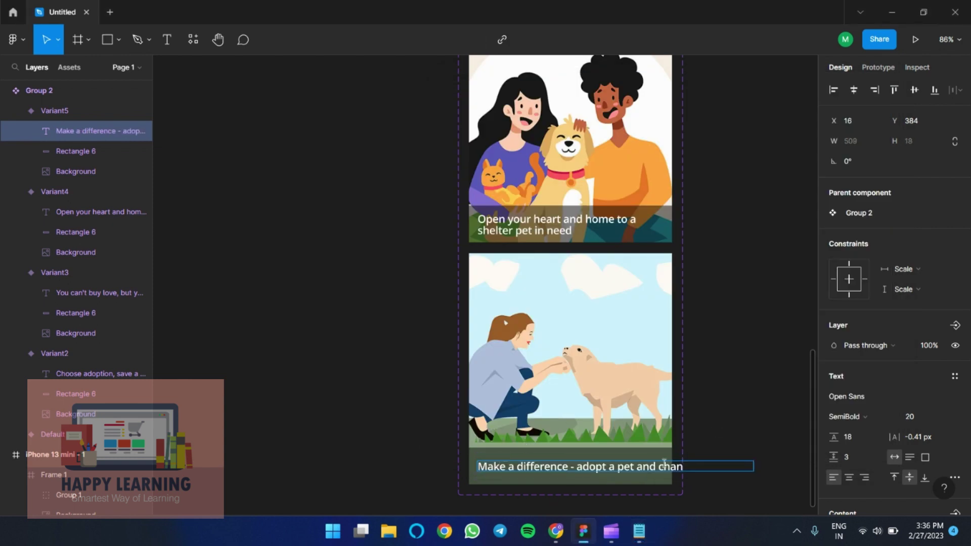
scroll(721, 454, "down", 3)
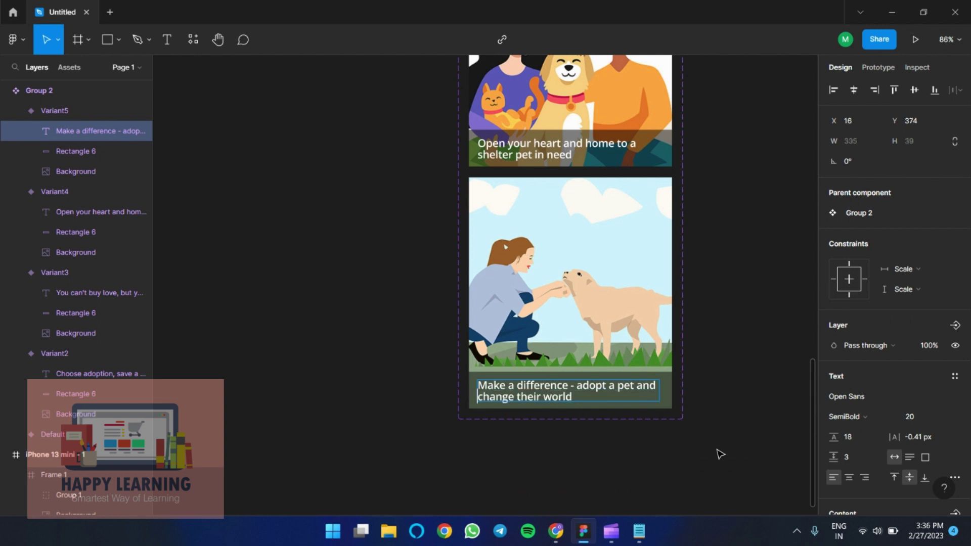
key("Escape")
scroll(735, 375, "down", 6)
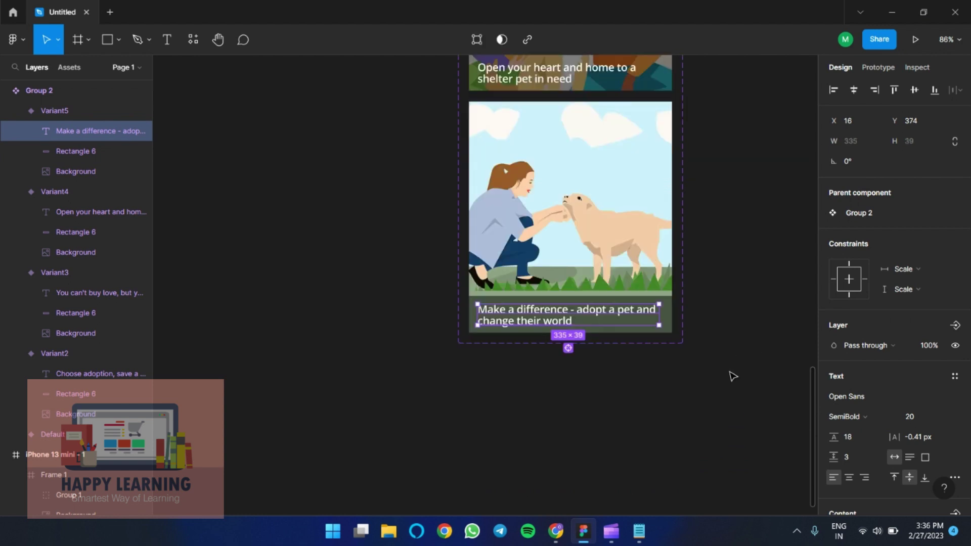
Step: Collapse the layer contents of Variant5, Variant4, Variant3 and Variant2, and clear the selection
scroll(730, 378, "up", 20)
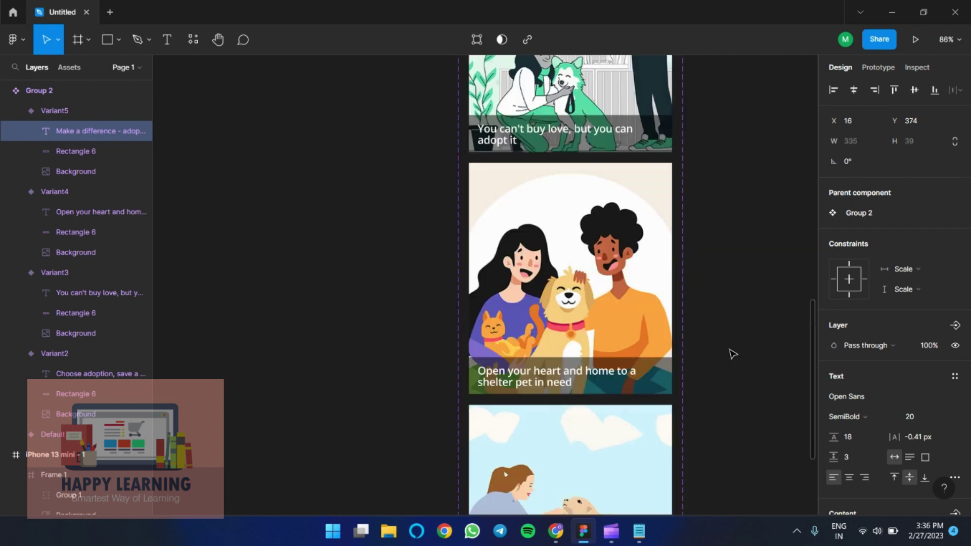
scroll(734, 354, "up", 3)
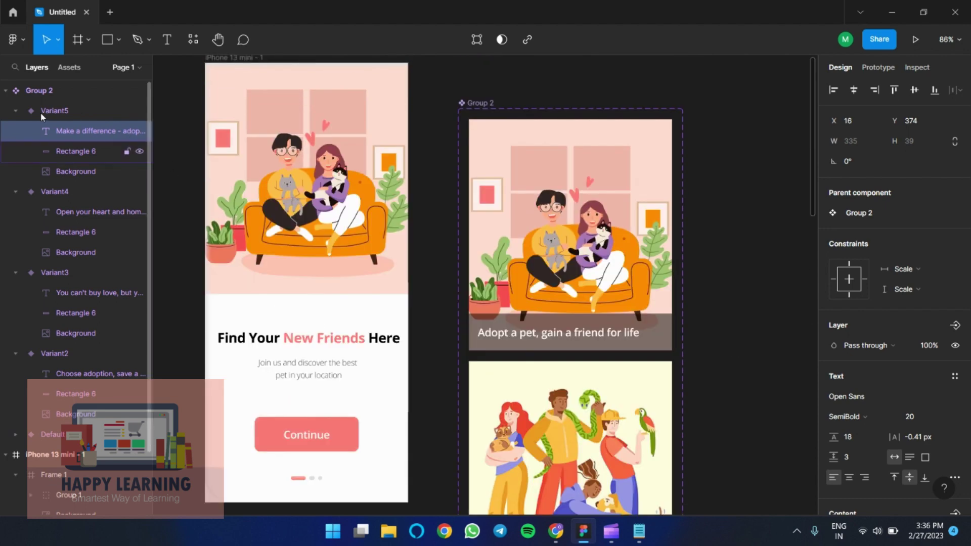
left_click(15, 110)
left_click(15, 131)
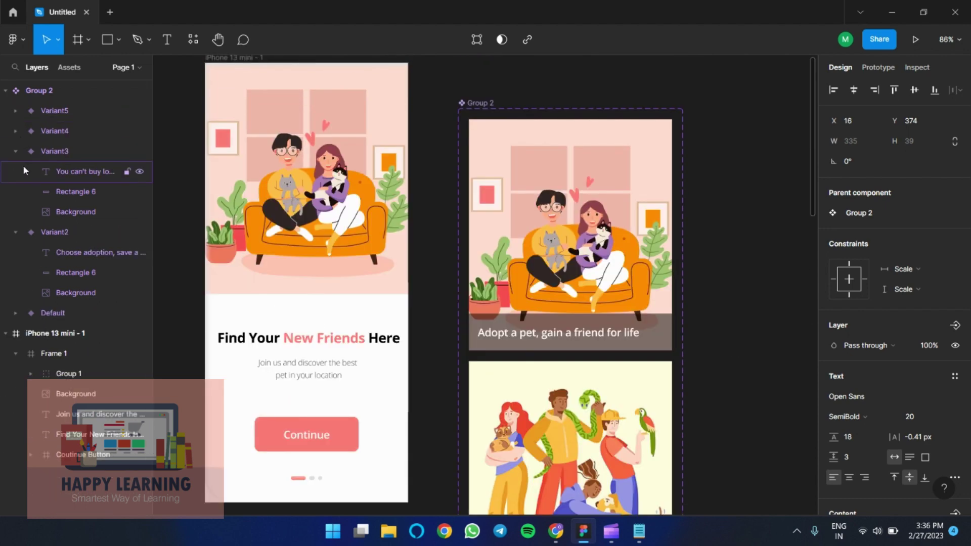
left_click(16, 151)
left_click(15, 171)
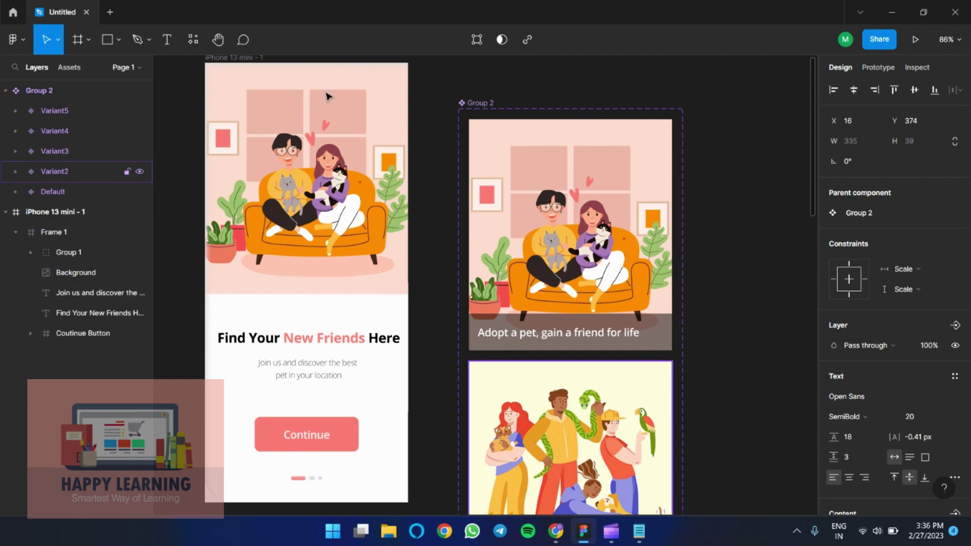
left_click(737, 173)
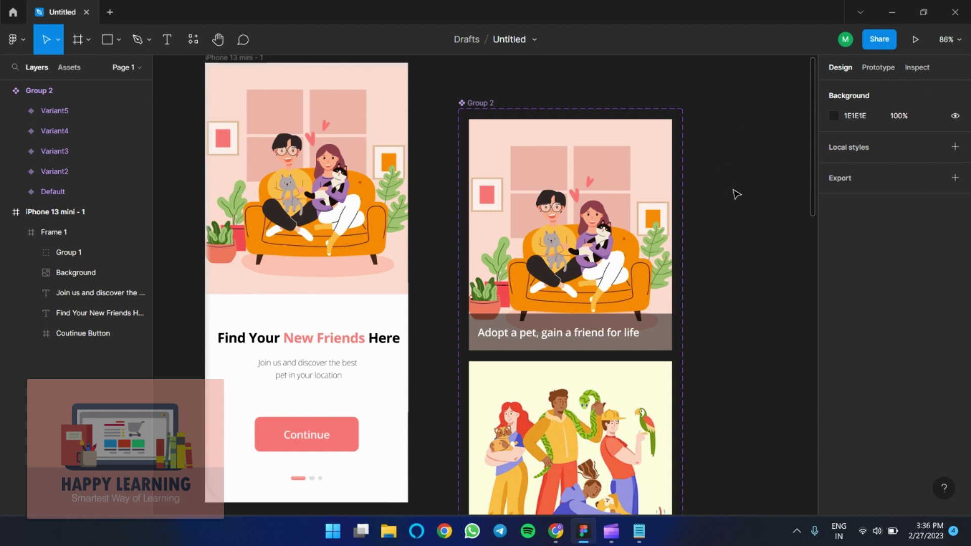
Step: Add a prototype interaction to the Default variant, triggered after a delay of 1500 ms
left_click(587, 161)
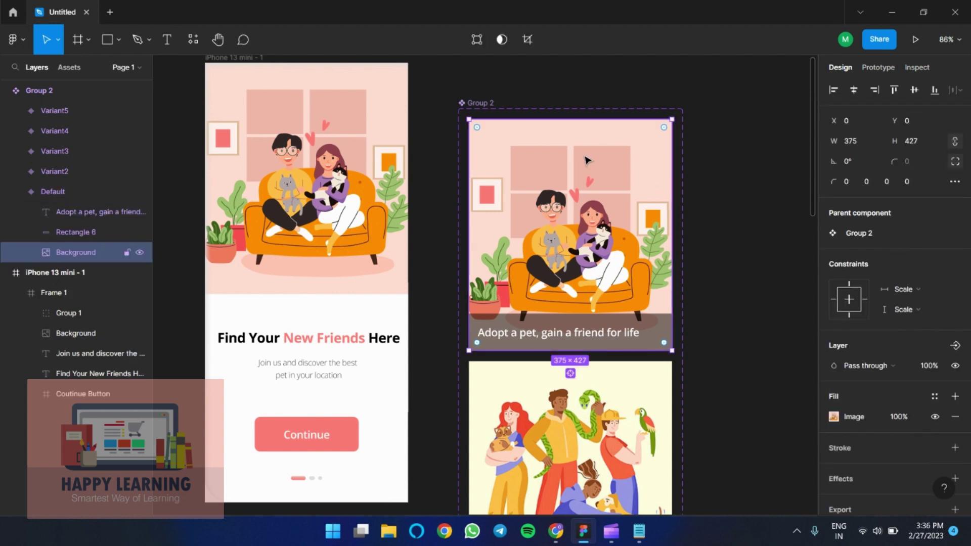
left_click(16, 192)
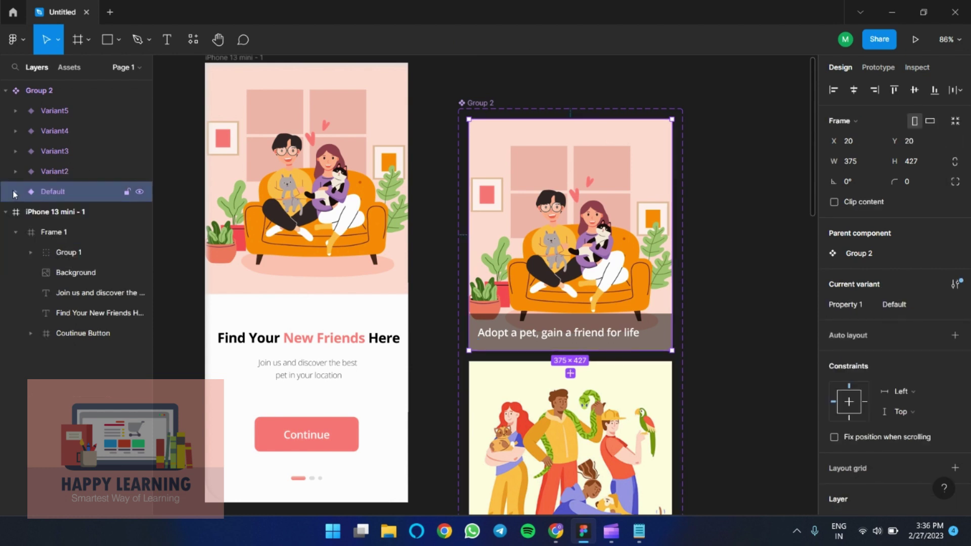
left_click(876, 69)
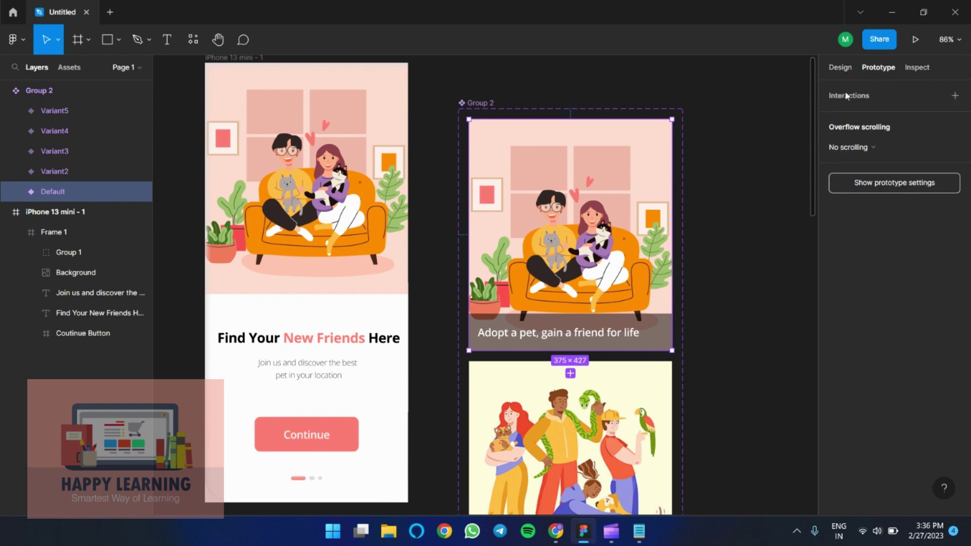
left_click(955, 96)
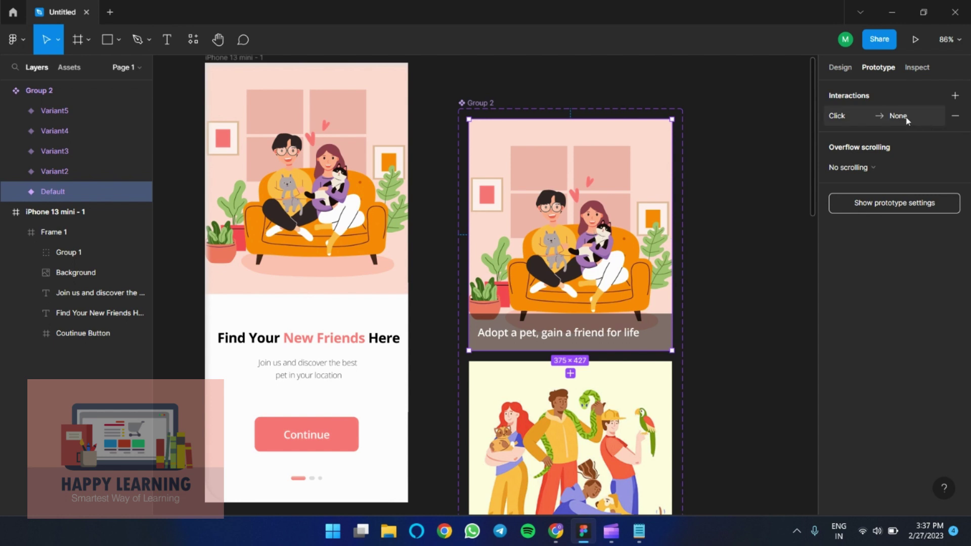
left_click(845, 120)
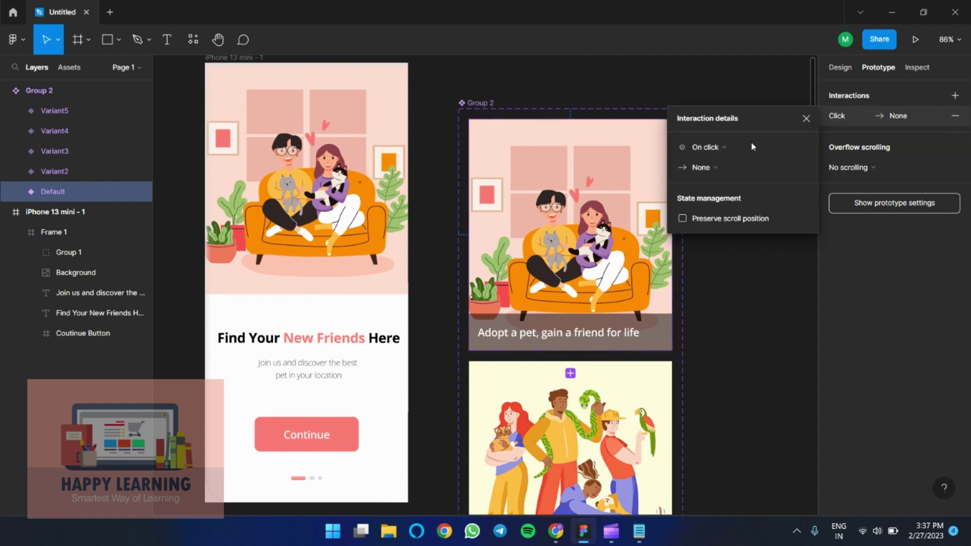
left_click(713, 150)
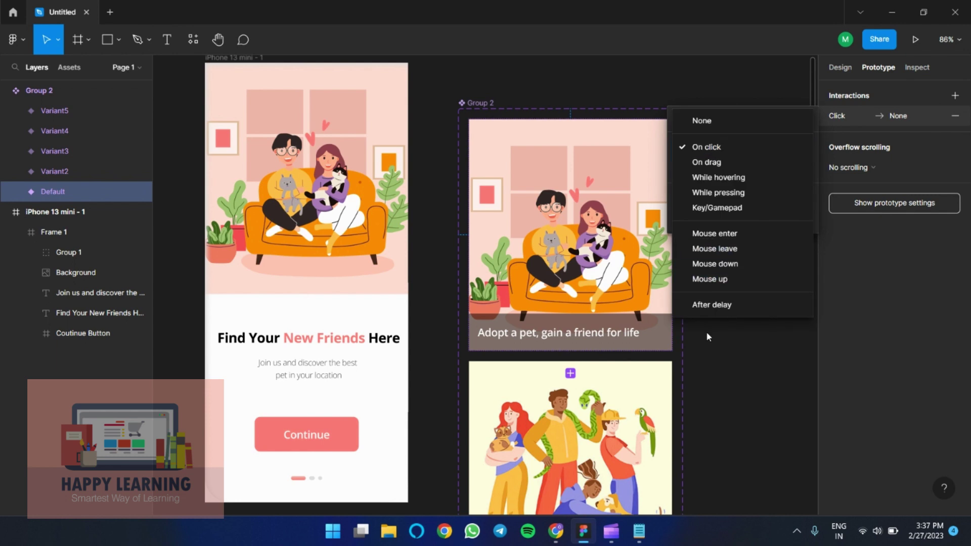
left_click(708, 306)
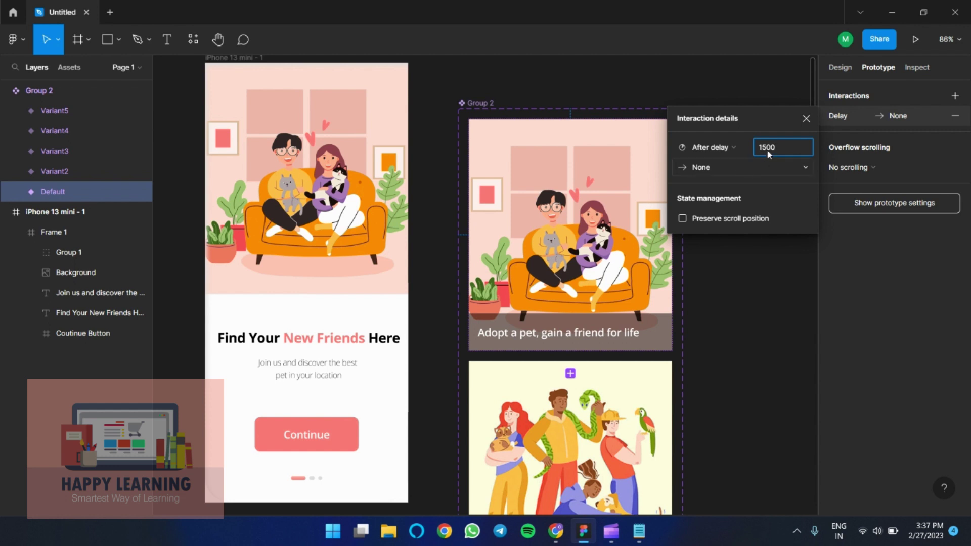
left_click(782, 168)
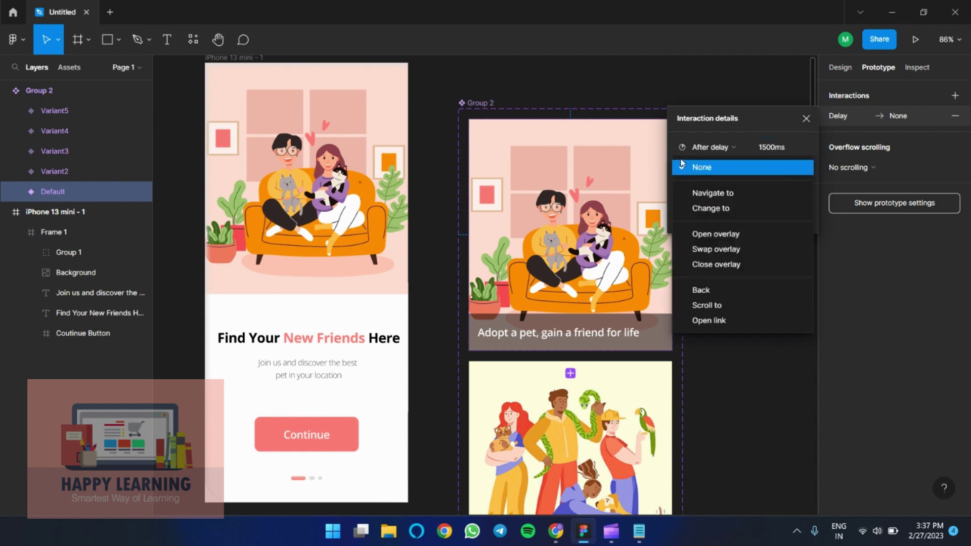
left_click(728, 148)
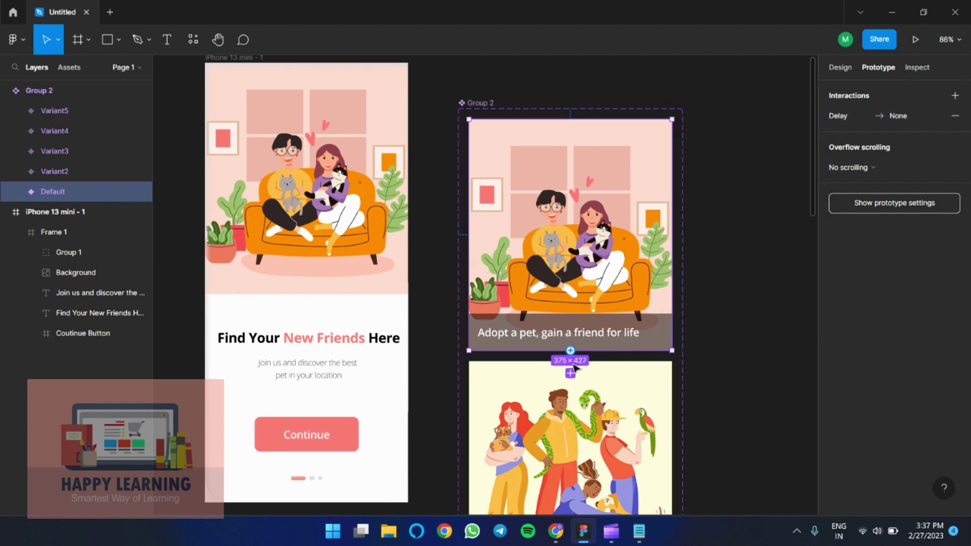
Step: Connect the Default variant's delay interaction to Variant2 and set its animation to Smart animate
left_click(570, 354)
left_click_drag(571, 373, 609, 369)
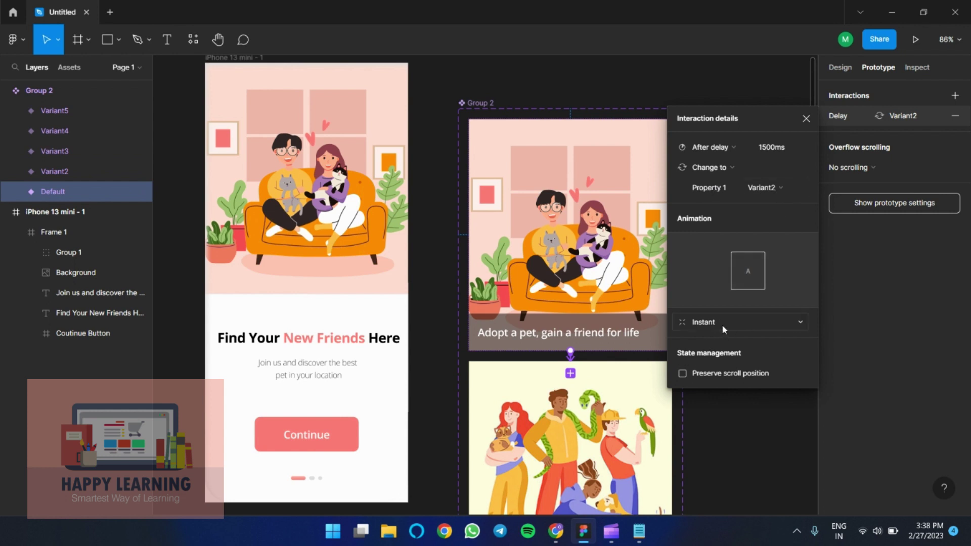
left_click(714, 323)
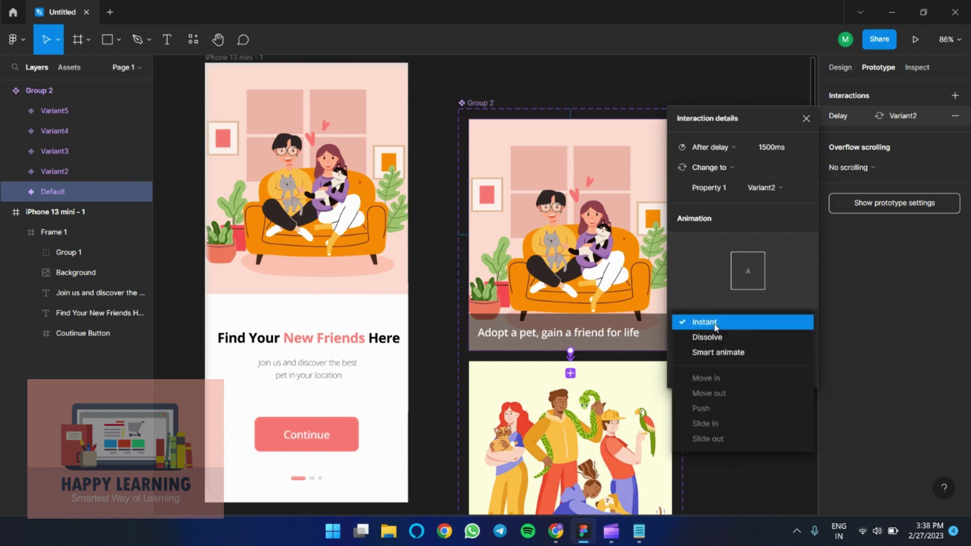
left_click(715, 352)
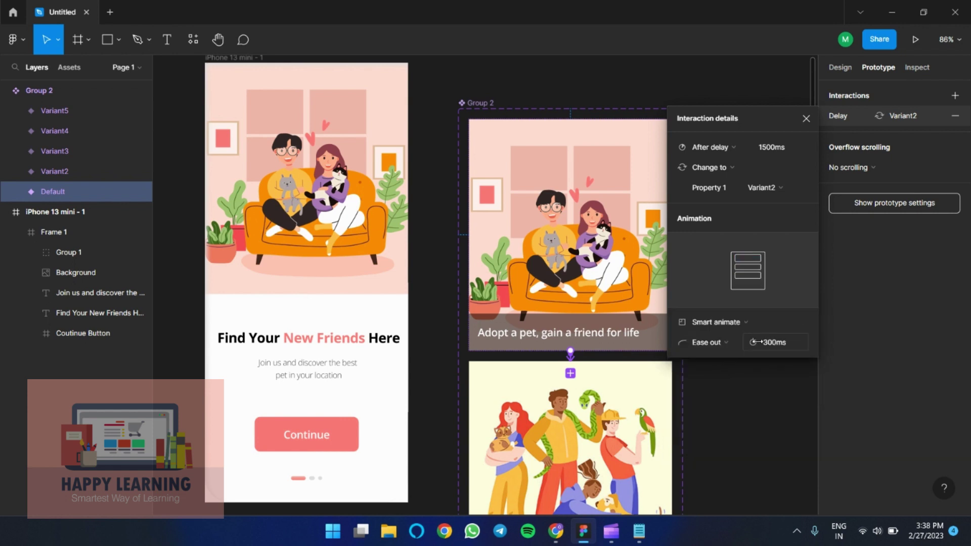
left_click(729, 325)
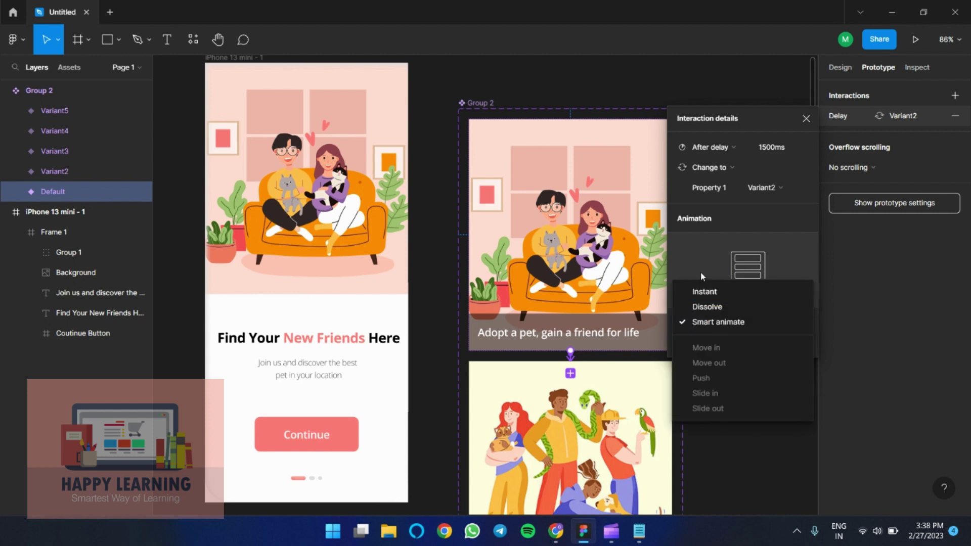
left_click(713, 326)
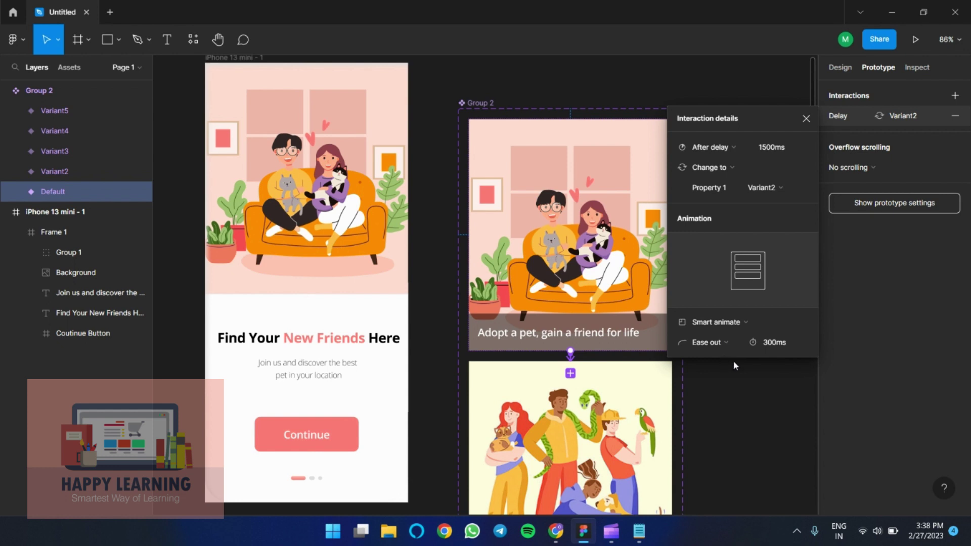
left_click(713, 406)
scroll(712, 399, "down", 3)
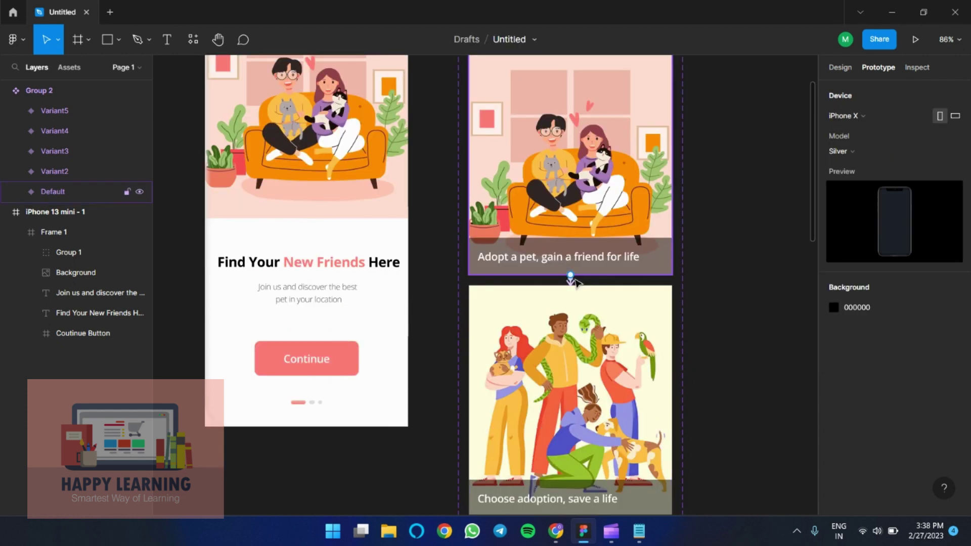
left_click(570, 282)
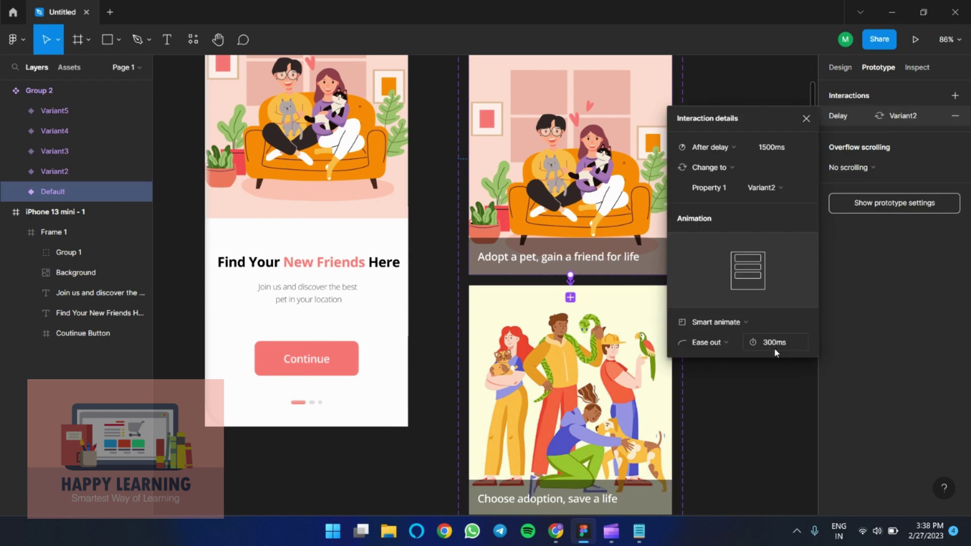
left_click(738, 390)
Step: Connect Variant2 to Variant3 with an interaction triggered after a delay of 1500 ms
scroll(733, 390, "down", 3)
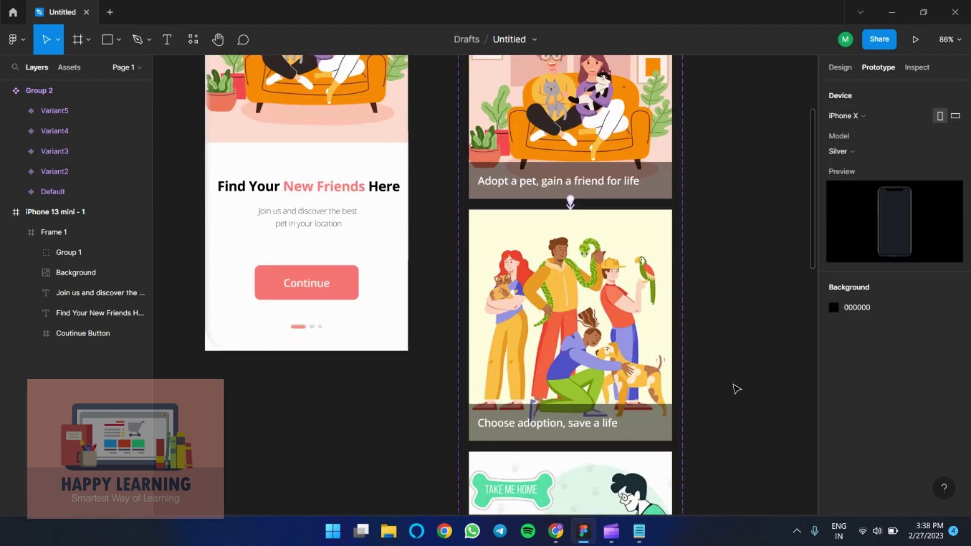
left_click(546, 313)
scroll(546, 313, "down", 3)
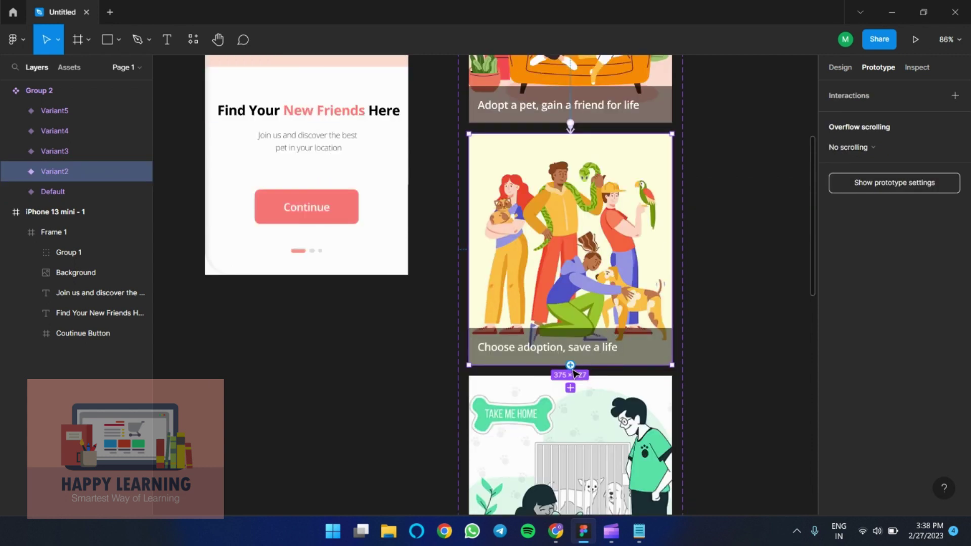
left_click_drag(571, 365, 582, 397)
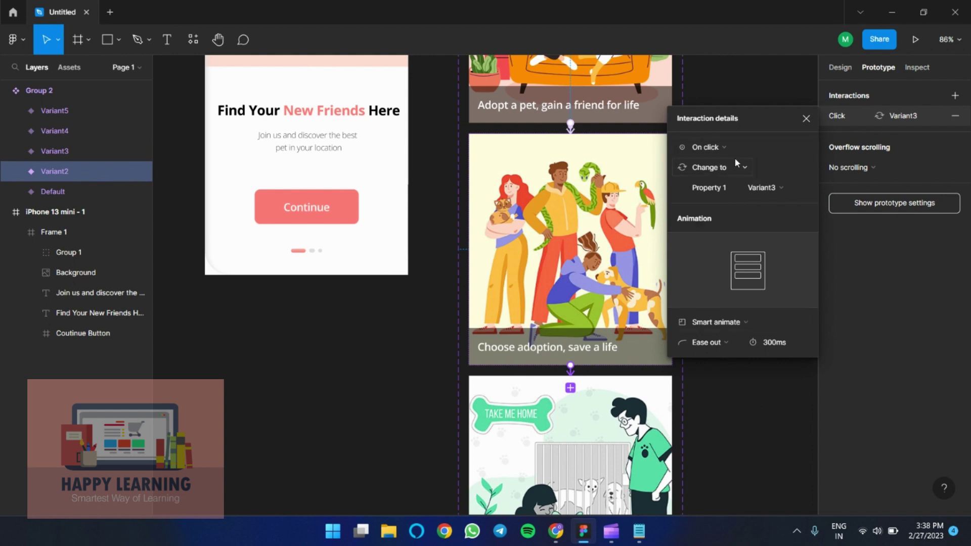
left_click(718, 147)
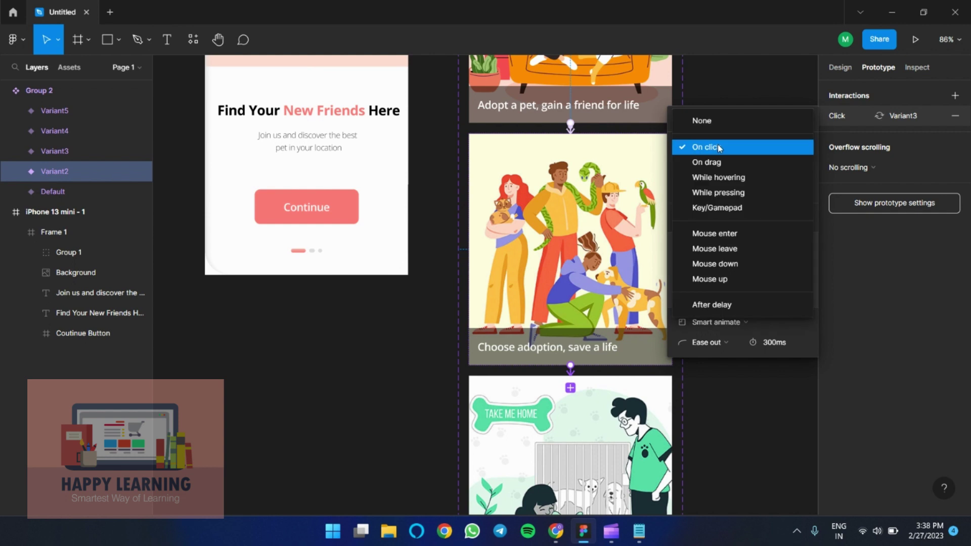
left_click(706, 306)
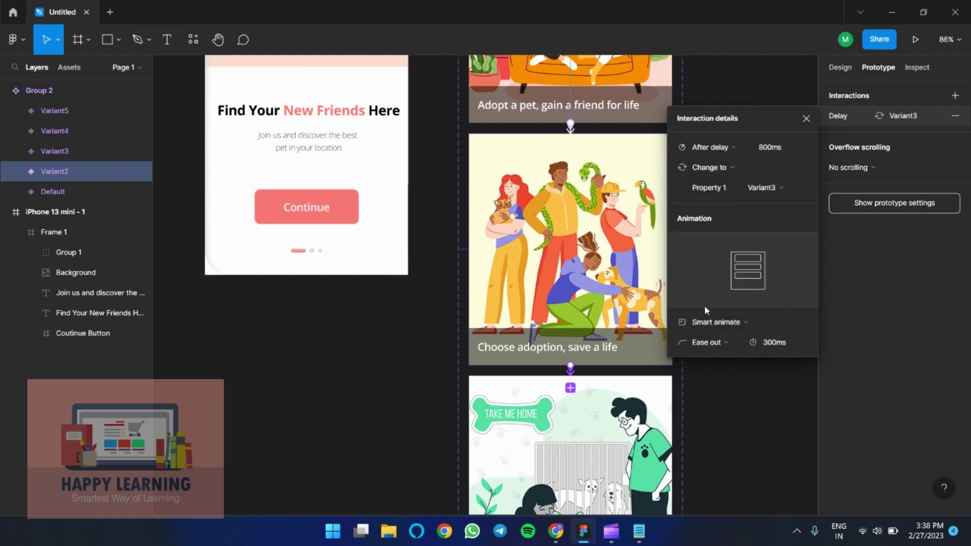
left_click(769, 147)
type("1500")
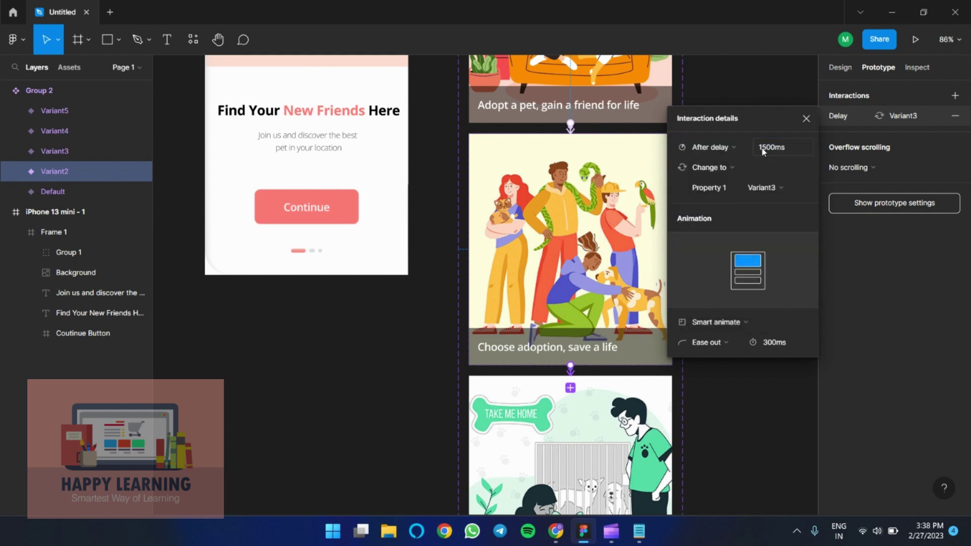
key("Return")
Step: Connect Variant3 to Variant4 with an interaction triggered after a delay of 1500 ms
scroll(581, 407, "down", 3)
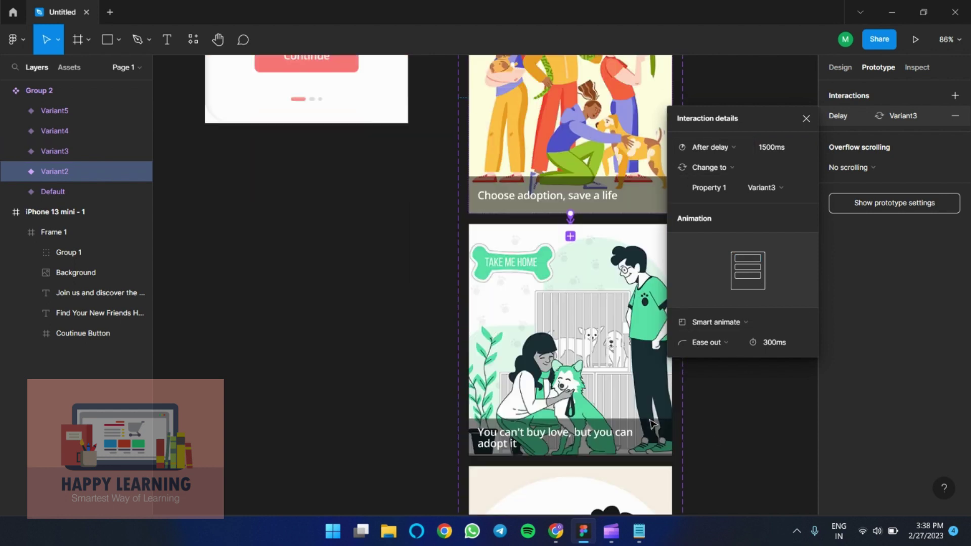
left_click(581, 408)
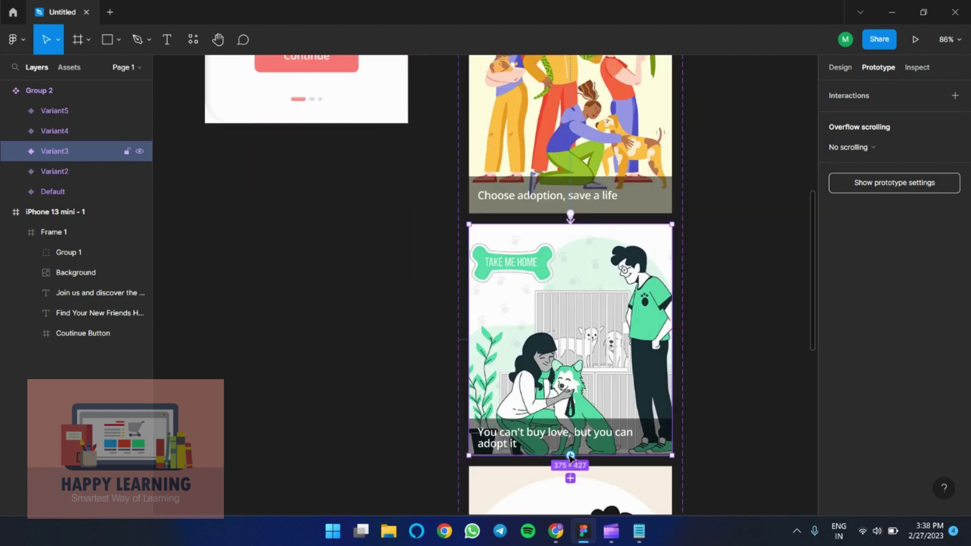
left_click_drag(570, 478, 576, 498)
scroll(678, 455, "down", 3)
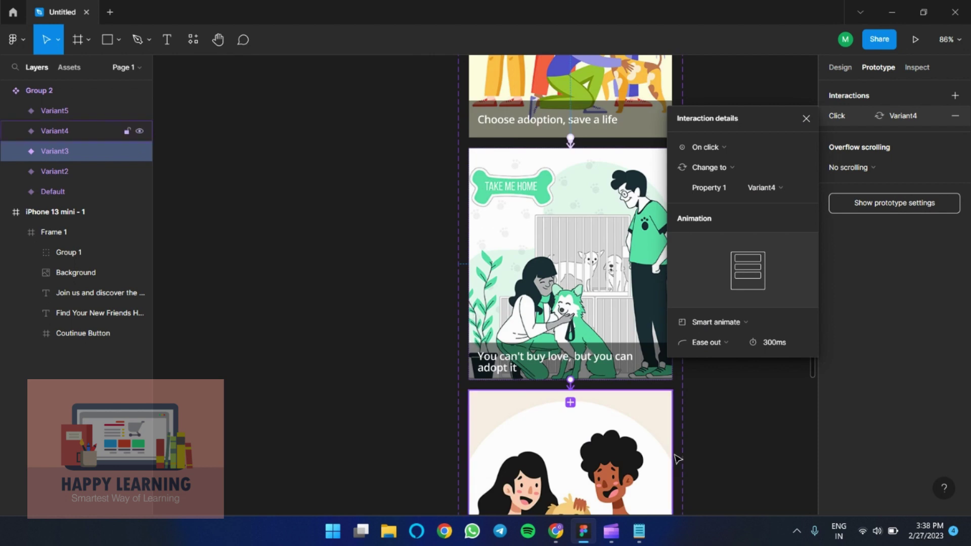
left_click(724, 146)
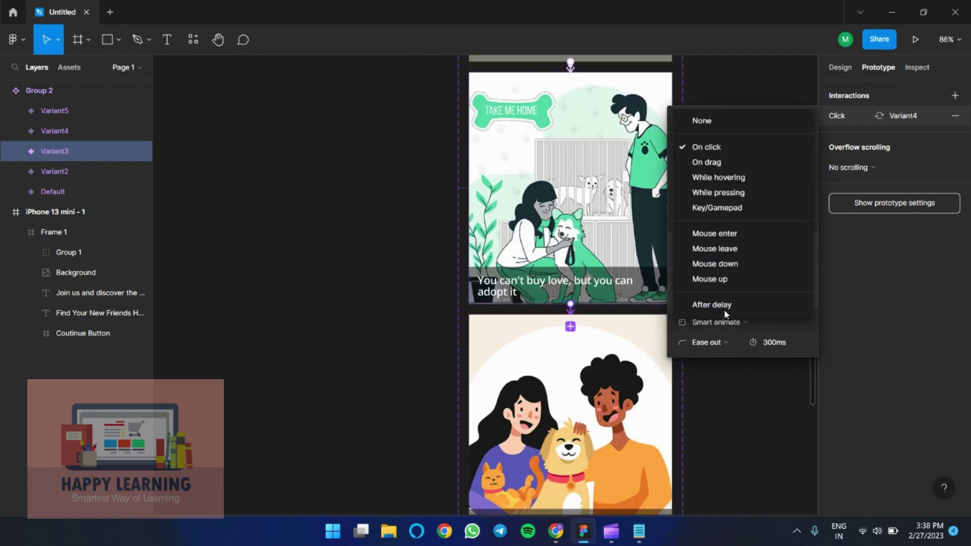
left_click(708, 304)
left_click(771, 145)
double_click(772, 146)
type("150")
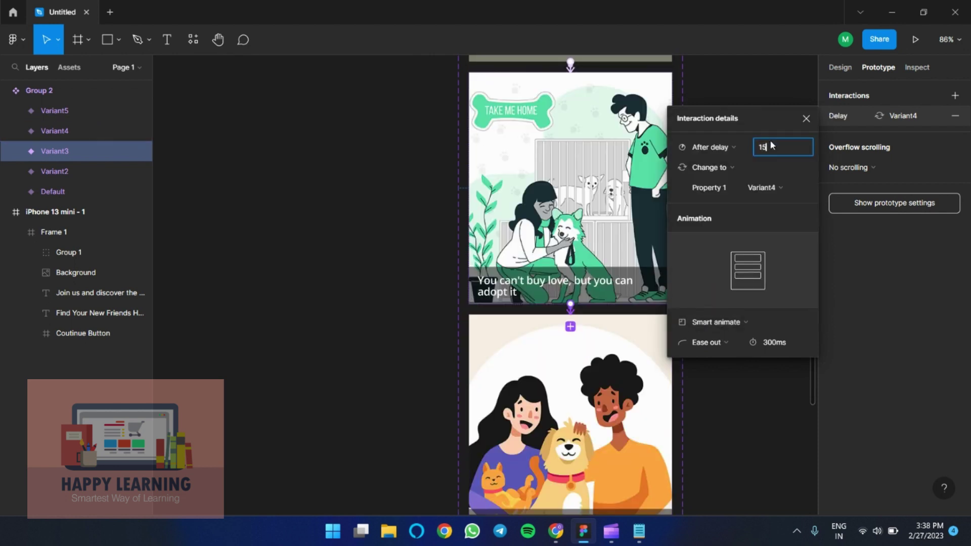
key("Return")
Step: Connect Variant4 to Variant5 with an interaction triggered after a delay of 1500 ms, and clear the selection
scroll(618, 334, "down", 4)
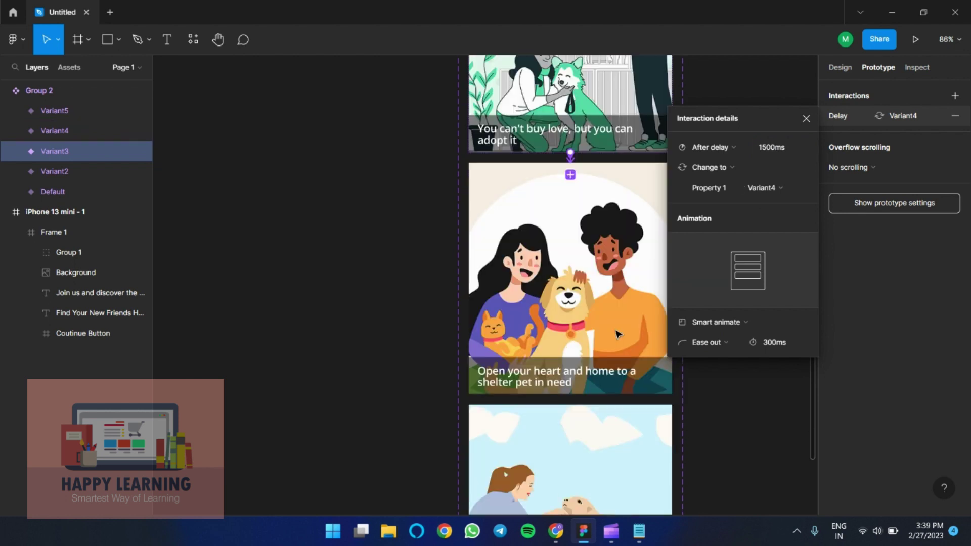
left_click(596, 221)
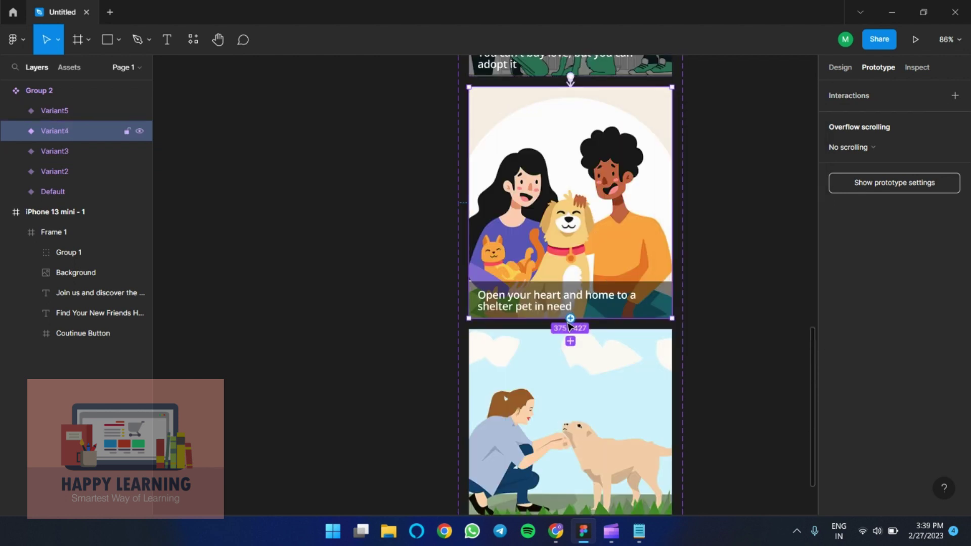
left_click_drag(571, 319, 588, 367)
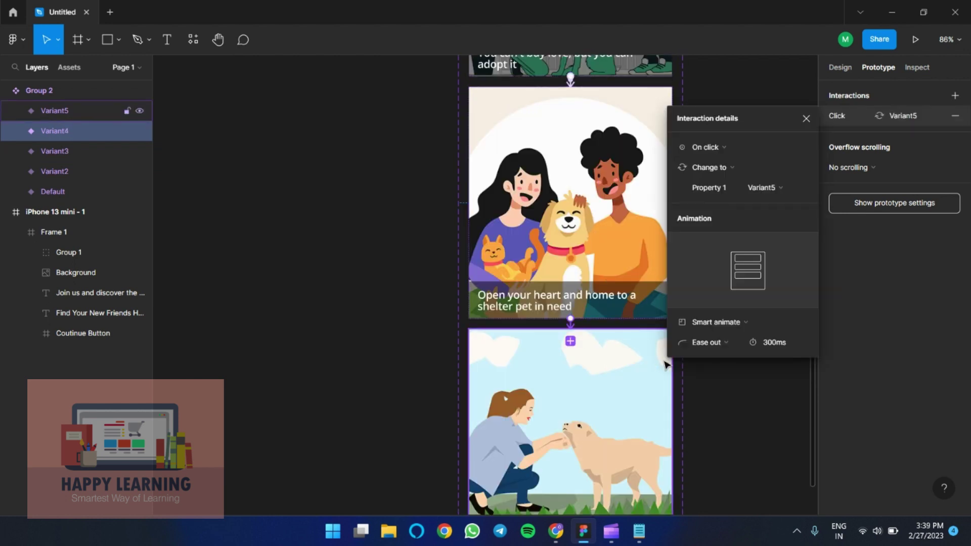
left_click(721, 146)
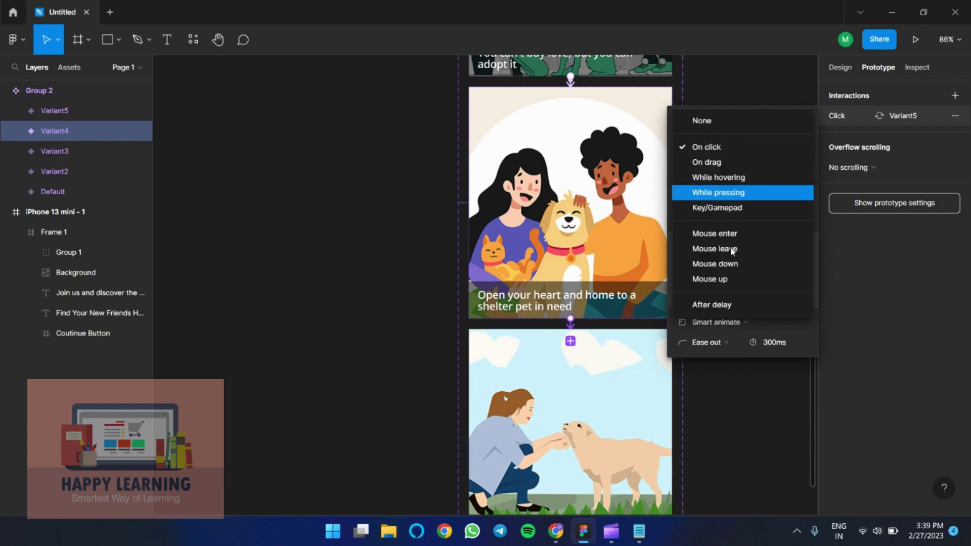
left_click(729, 304)
left_click(779, 147)
type("1")
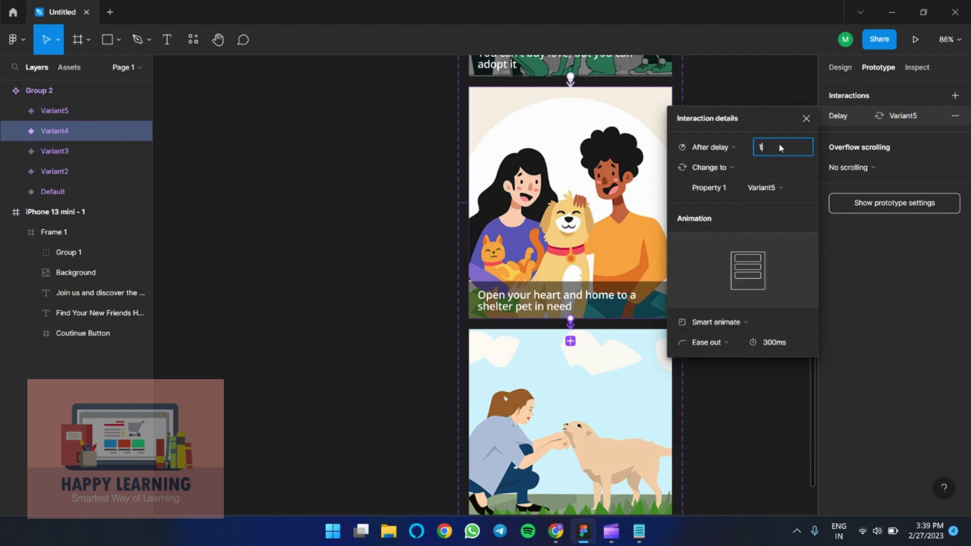
type("500")
key("Return")
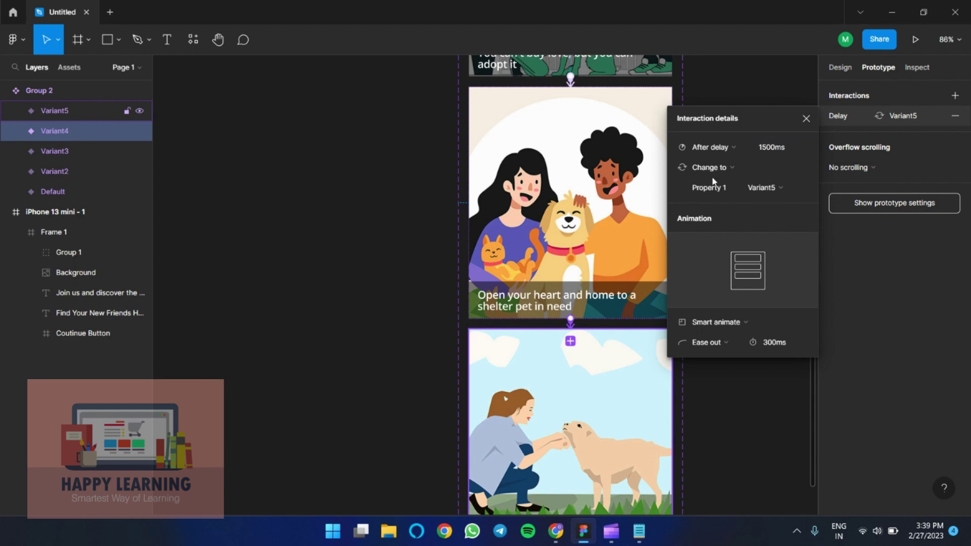
left_click(685, 410)
Step: Collapse the Group 2 component set and Frame 1 in the layer list
scroll(642, 385, "up", 10)
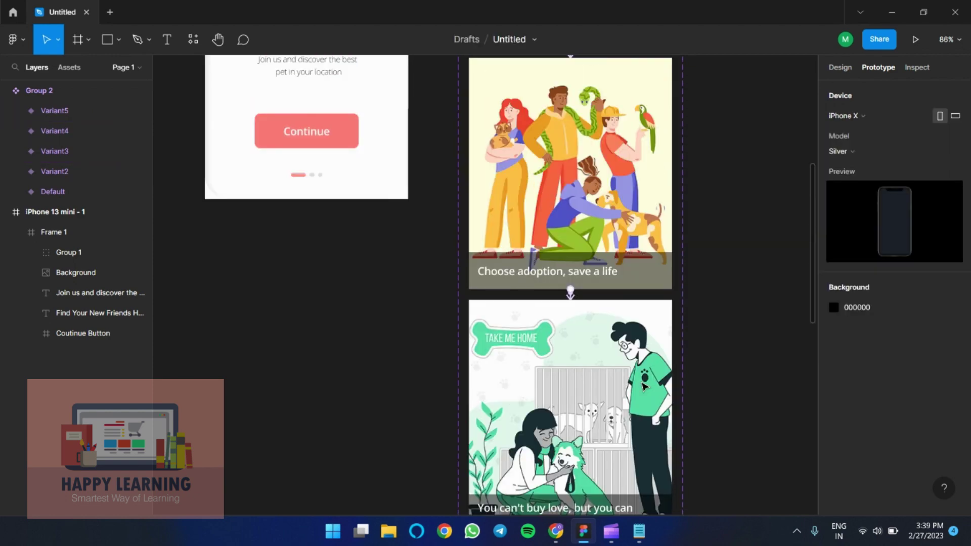
scroll(604, 340, "down", 6)
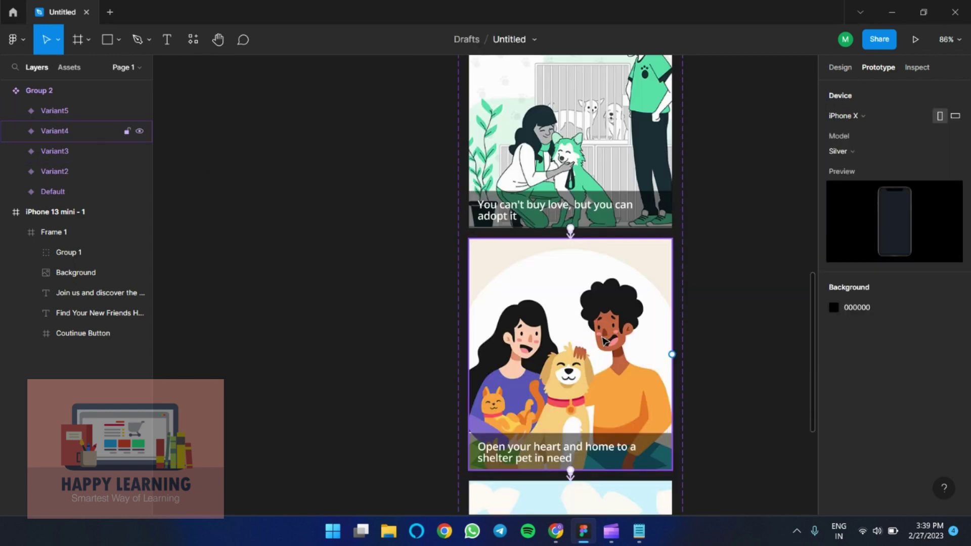
scroll(604, 340, "down", 5)
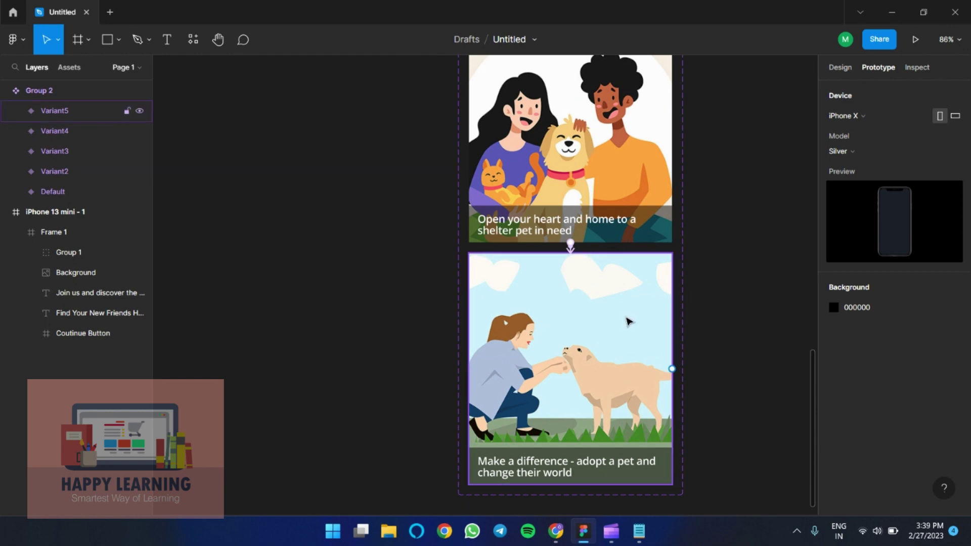
scroll(629, 321, "up", 20)
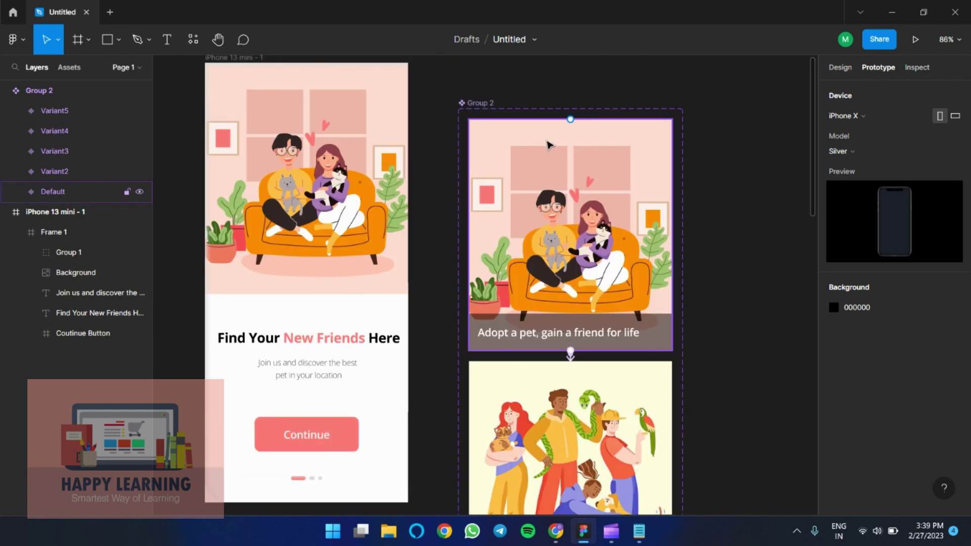
left_click(51, 92)
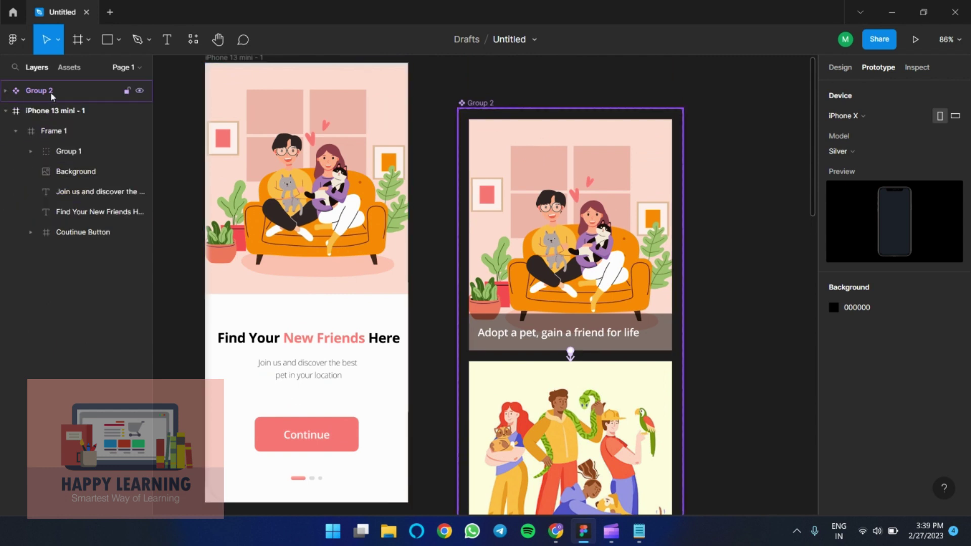
left_click(20, 133)
left_click(16, 131)
left_click(453, 181)
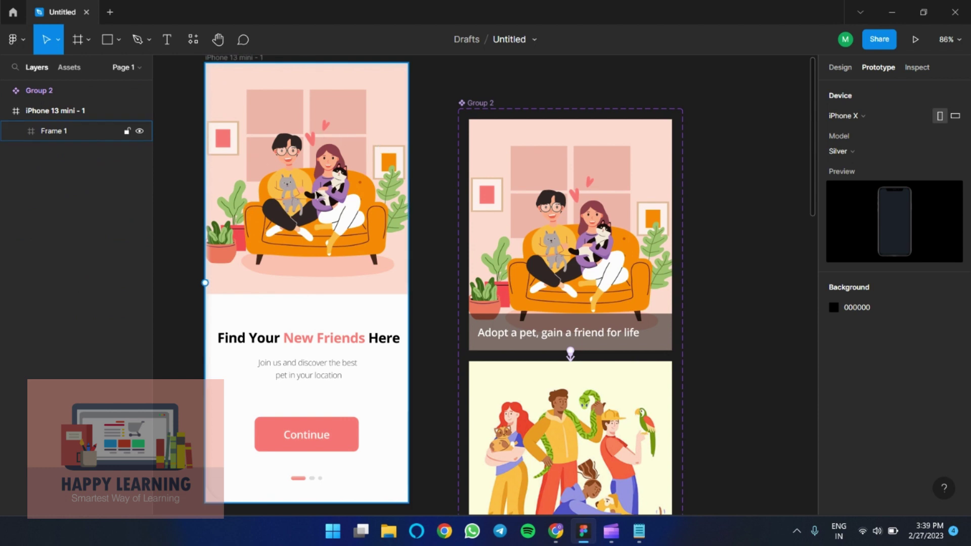
Step: Show the local components and delete the couple-on-sofa image from the iPhone 13 mini - 1 frame
left_click(835, 71)
left_click(63, 68)
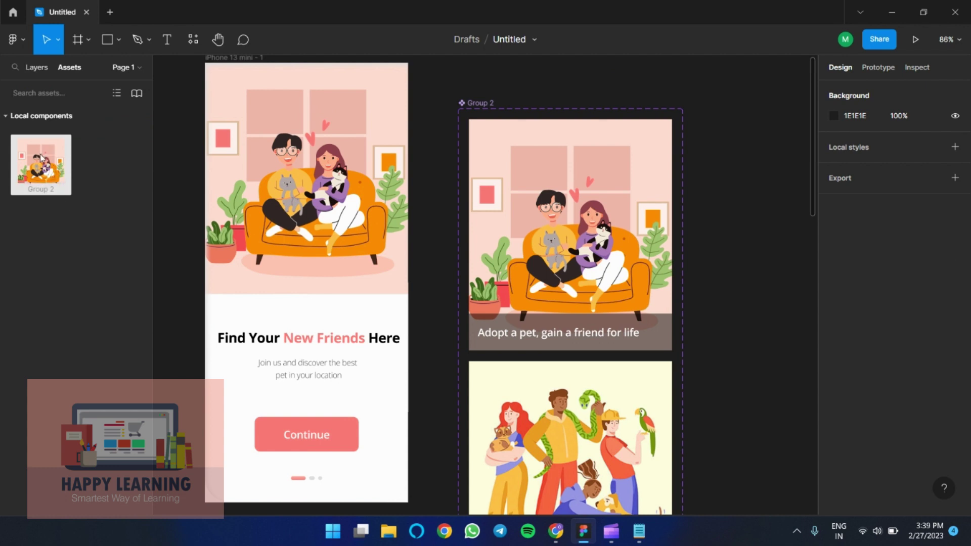
left_click(267, 150)
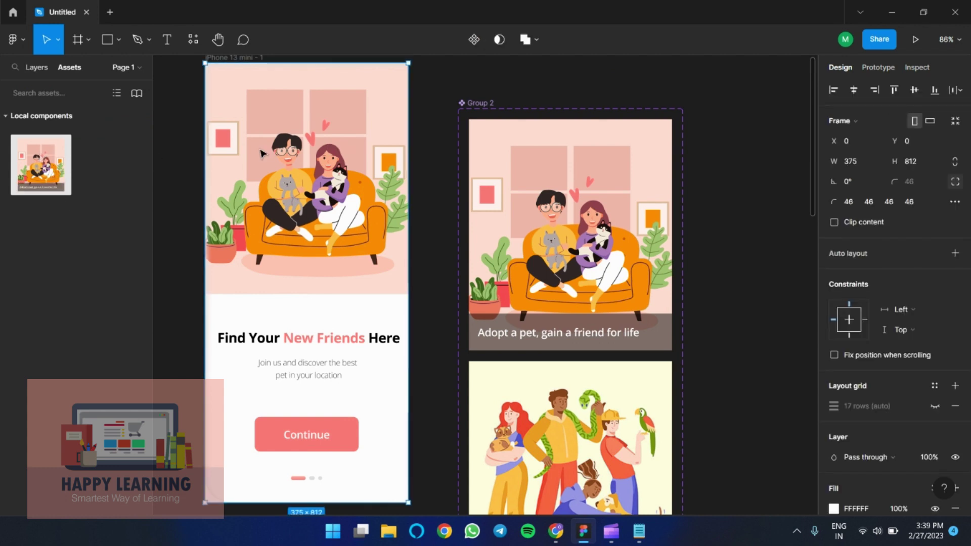
double_click(262, 147)
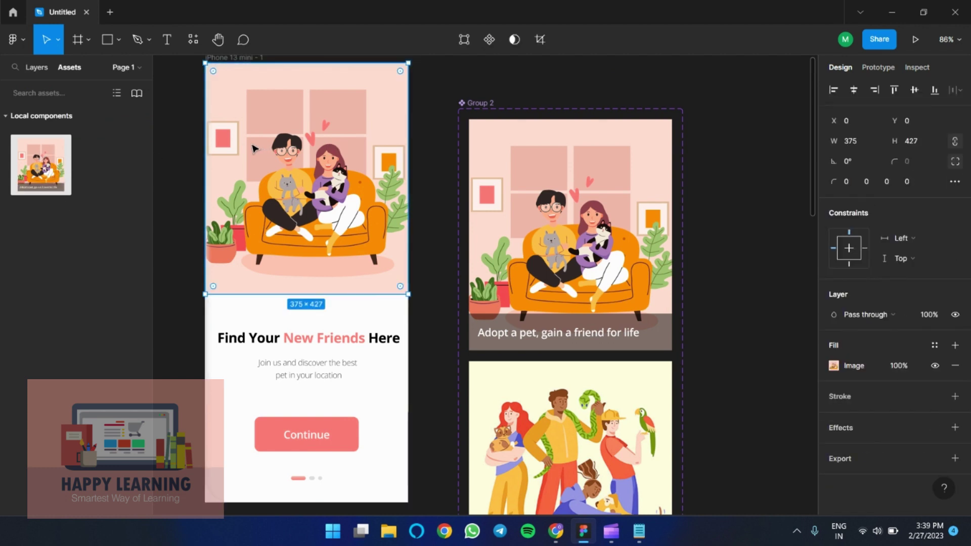
key("Delete")
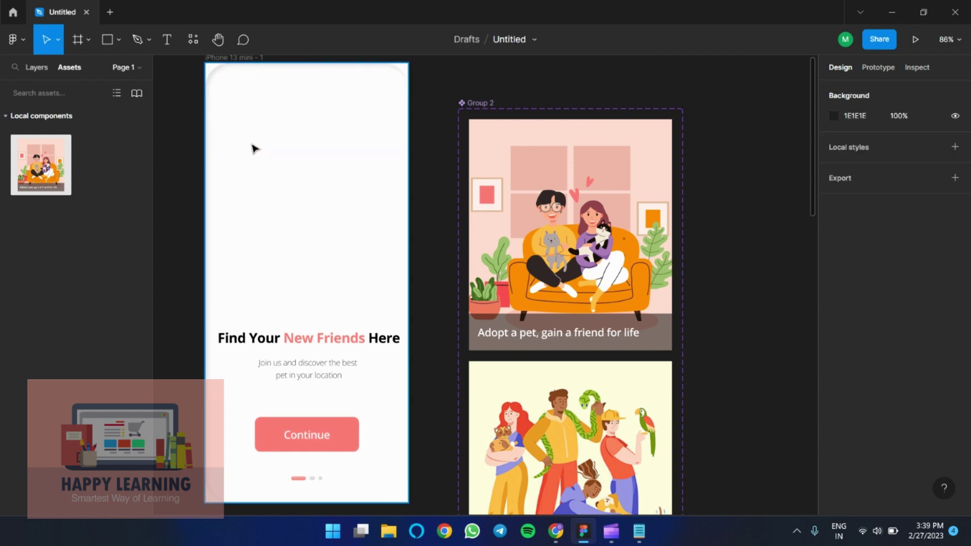
Step: Place an instance of the Group 2 component in the iPhone 13 mini - 1 frame at about X 0, Y 2
left_click(37, 161)
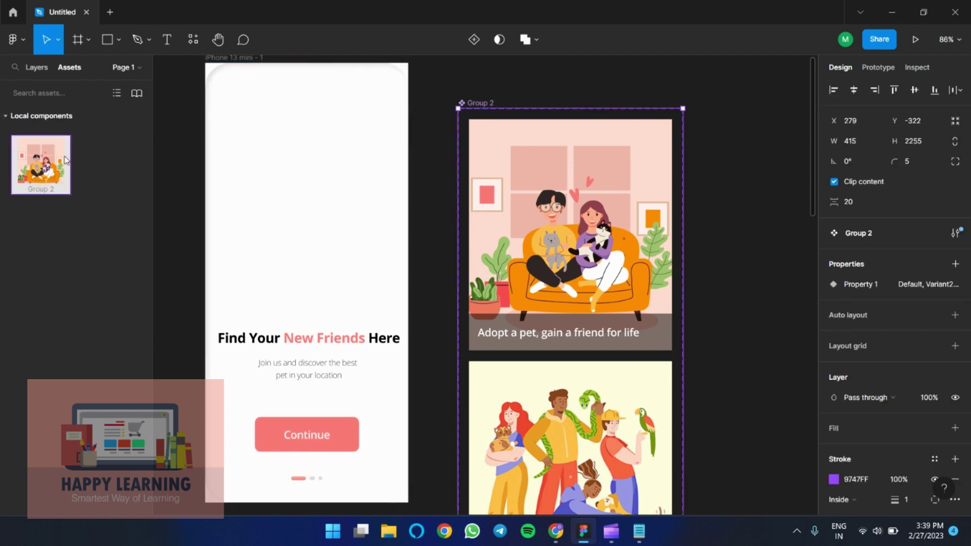
left_click_drag(32, 161, 286, 159)
scroll(286, 158, "up", 3)
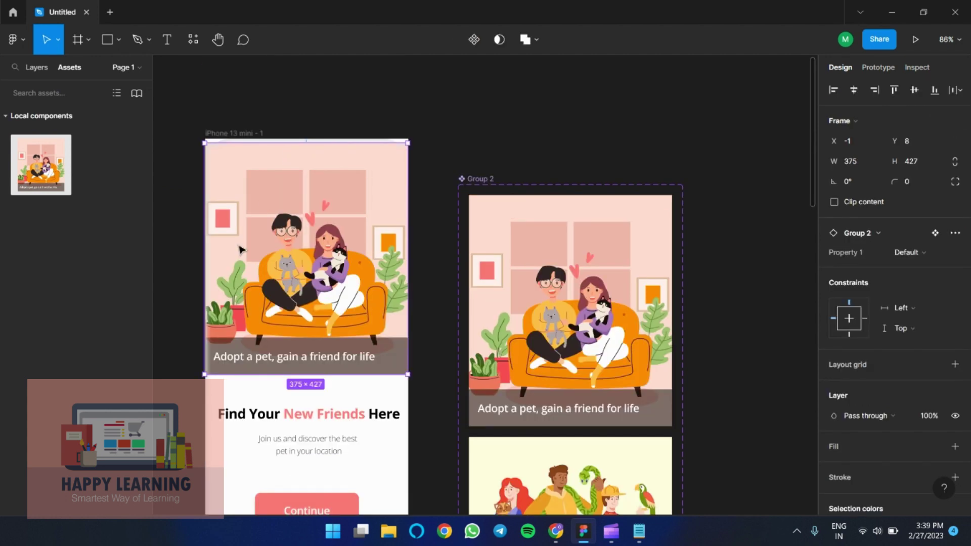
left_click_drag(241, 239, 241, 239)
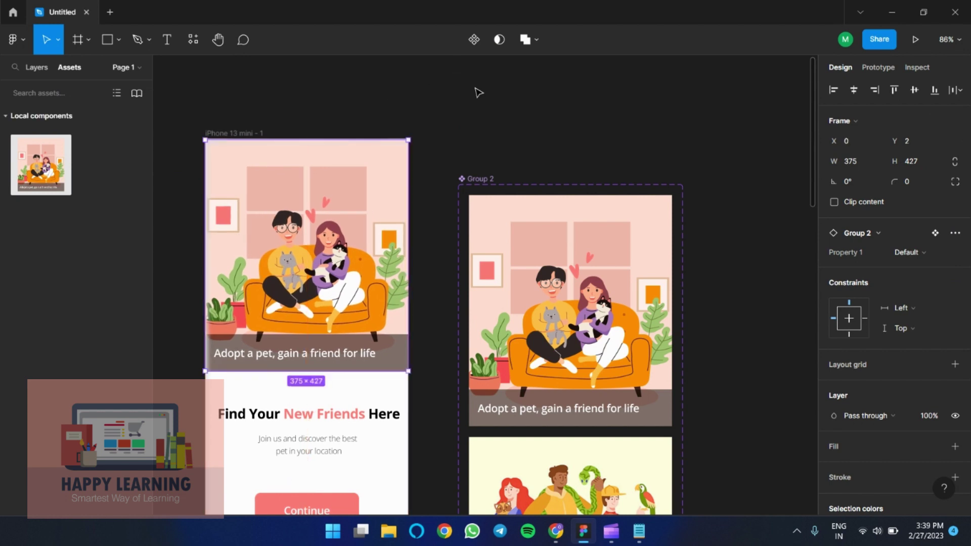
left_click(448, 126)
Step: Play the prototype to check the carousel's automatic transitions, and close the preview
scroll(447, 137, "down", 3)
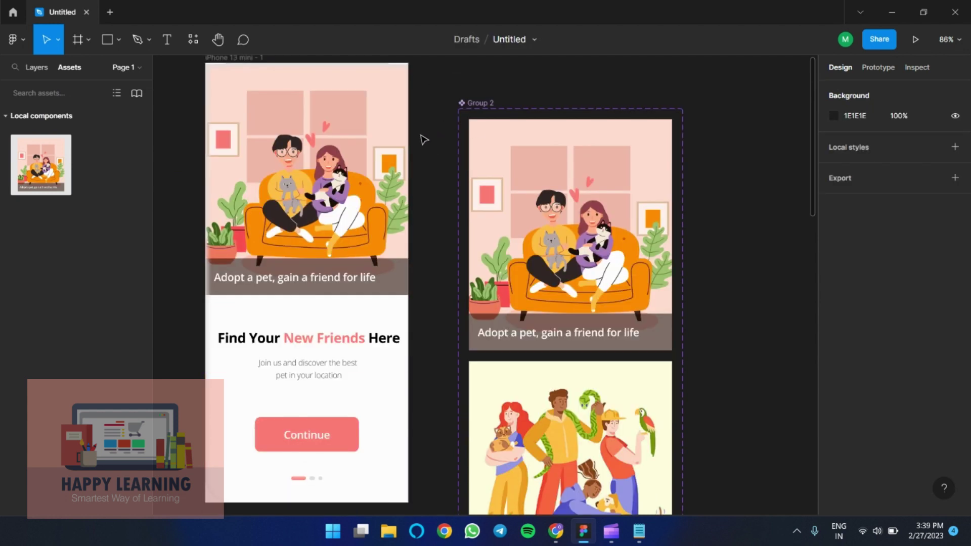
left_click(915, 40)
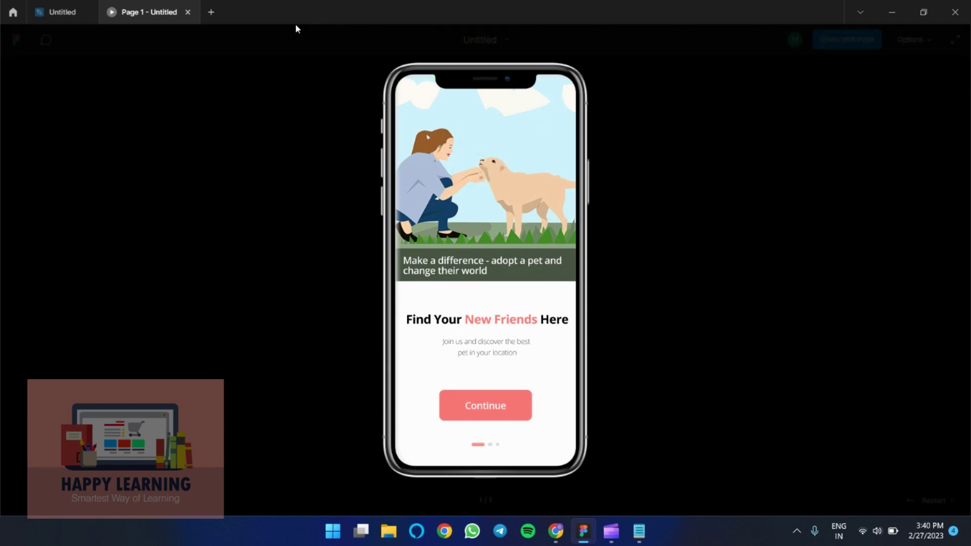
left_click(188, 13)
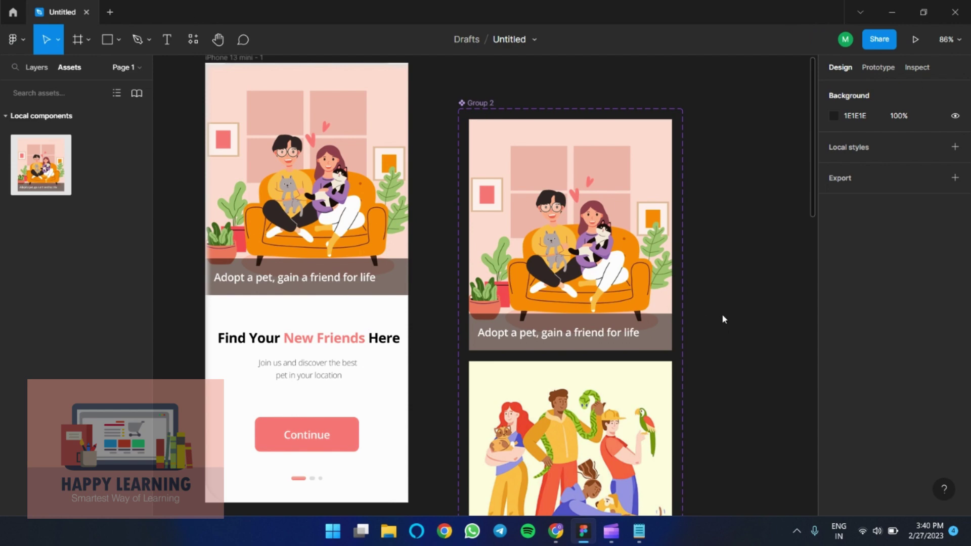
Step: Connect Variant5 back to the Default variant with a prototype interaction
scroll(724, 324, "down", 8)
scroll(729, 324, "down", 3)
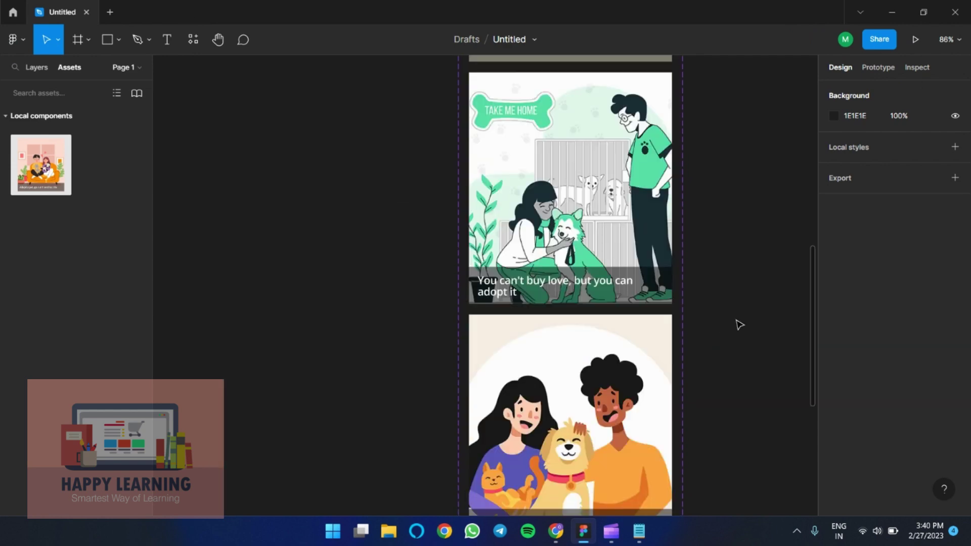
left_click_drag(813, 315, 824, 433)
left_click(593, 296)
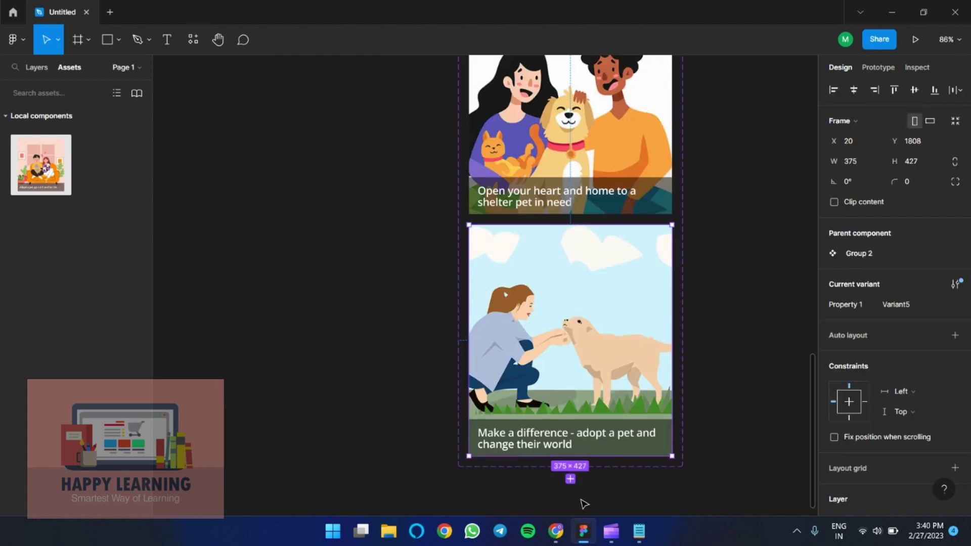
key("Return")
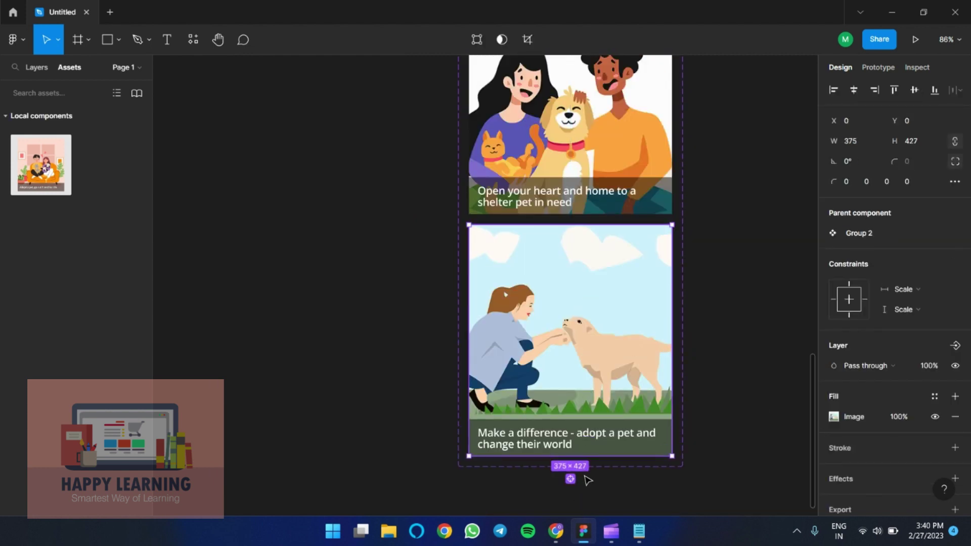
left_click(730, 154)
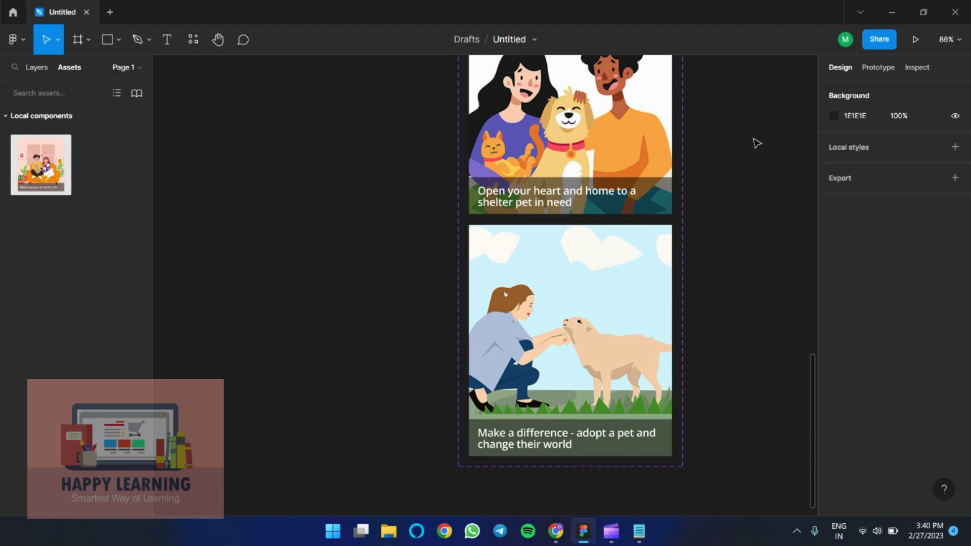
left_click(874, 73)
left_click(581, 298)
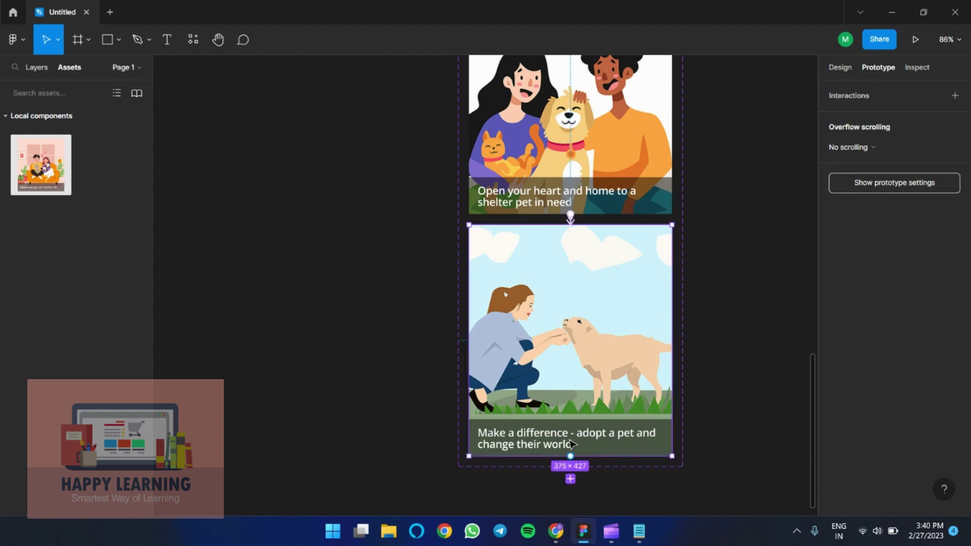
left_click_drag(671, 337, 595, 395)
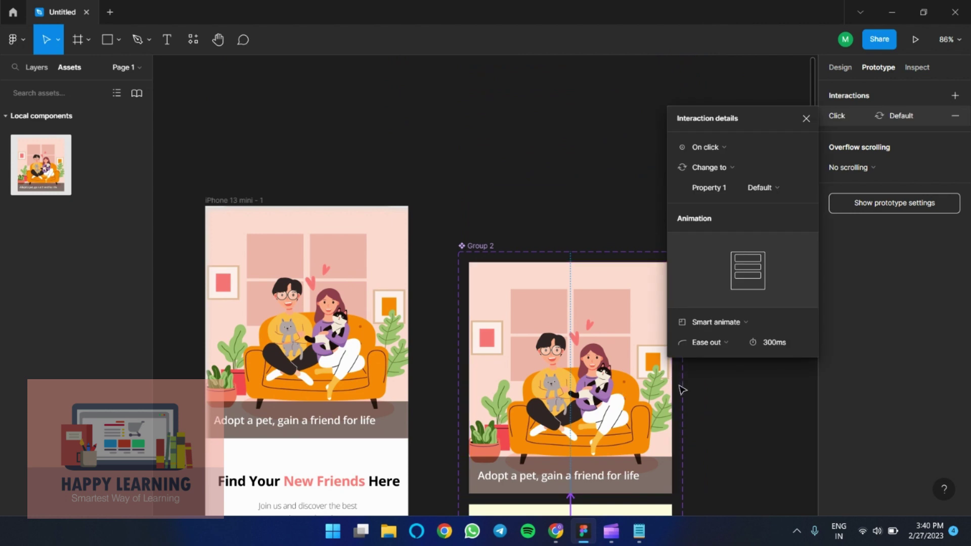
Step: Set the interaction from Variant5 back to Default to trigger after a delay of 1500 ms
left_click(707, 147)
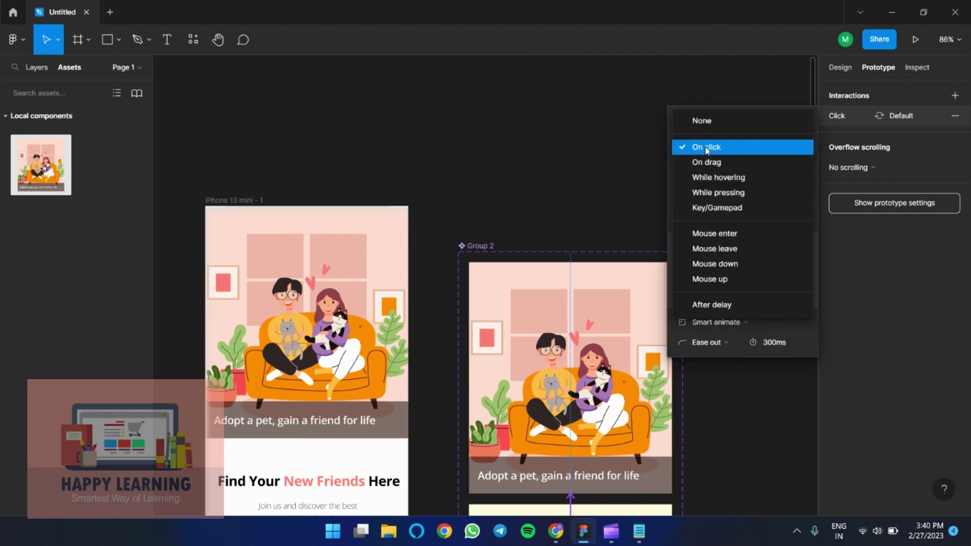
left_click(710, 308)
left_click(781, 148)
type("1")
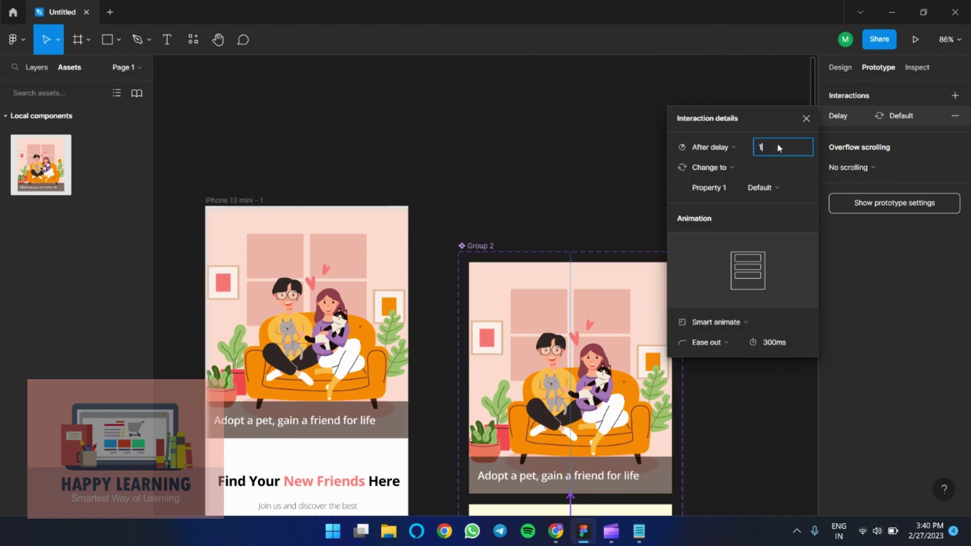
type("500")
key("Return")
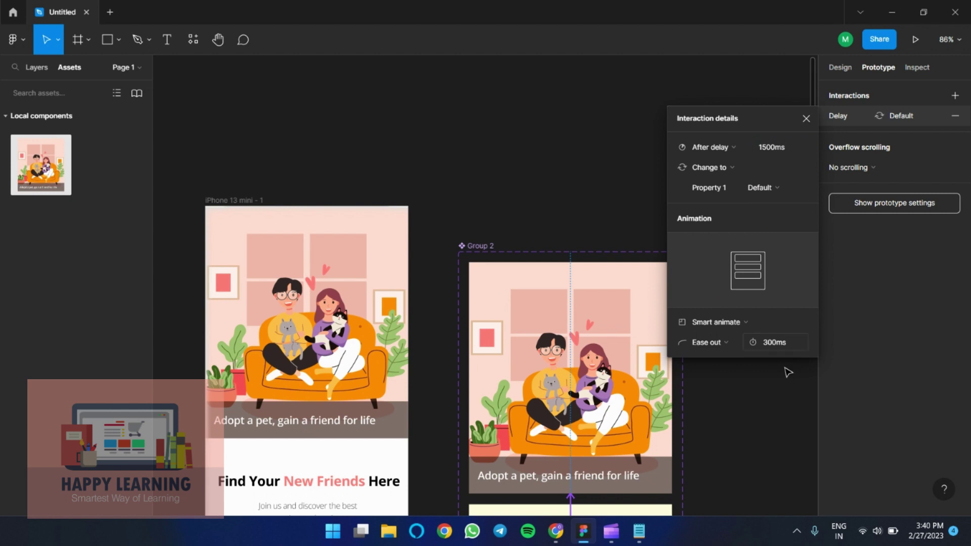
left_click(505, 139)
Step: Review the variants' connections, play the prototype to check that the carousel loops, and close the preview
scroll(504, 140, "down", 3)
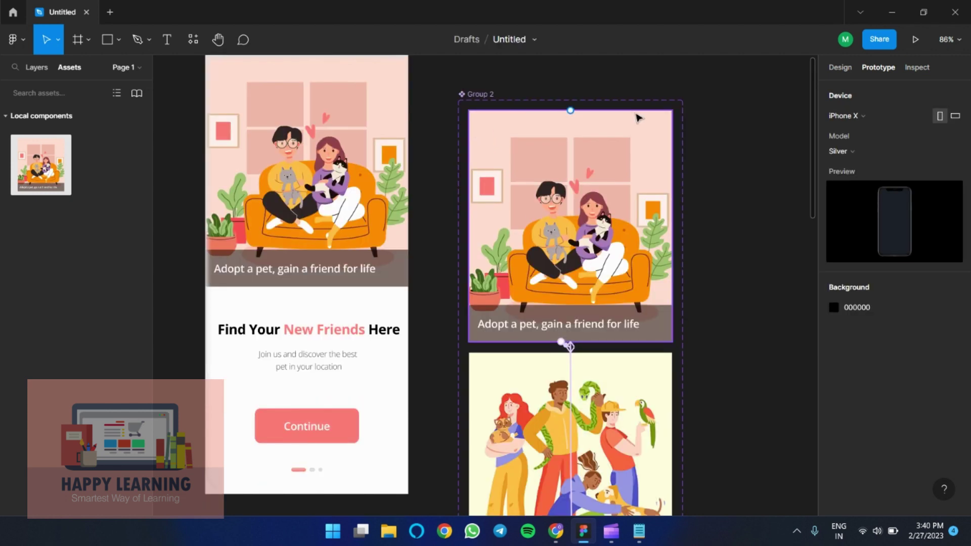
scroll(607, 212, "down", 5)
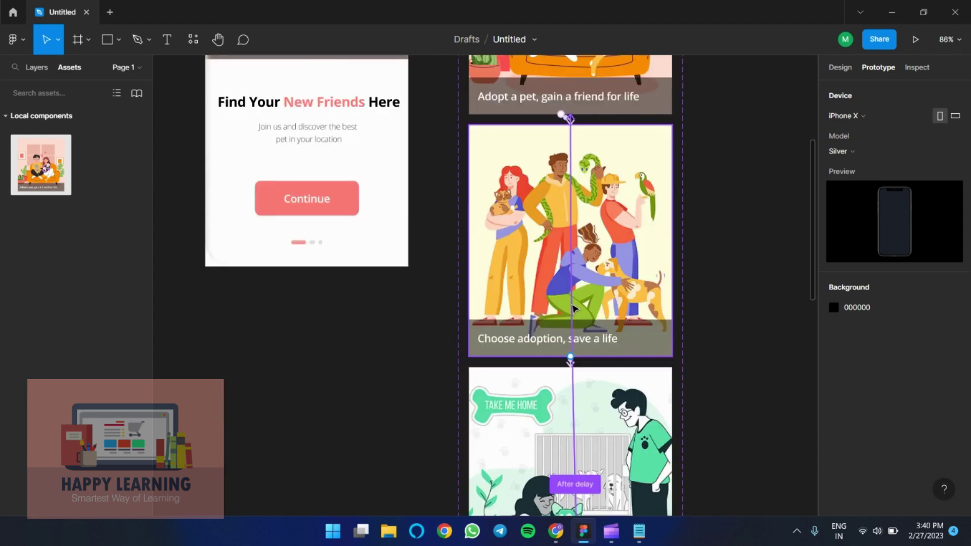
left_click(573, 306)
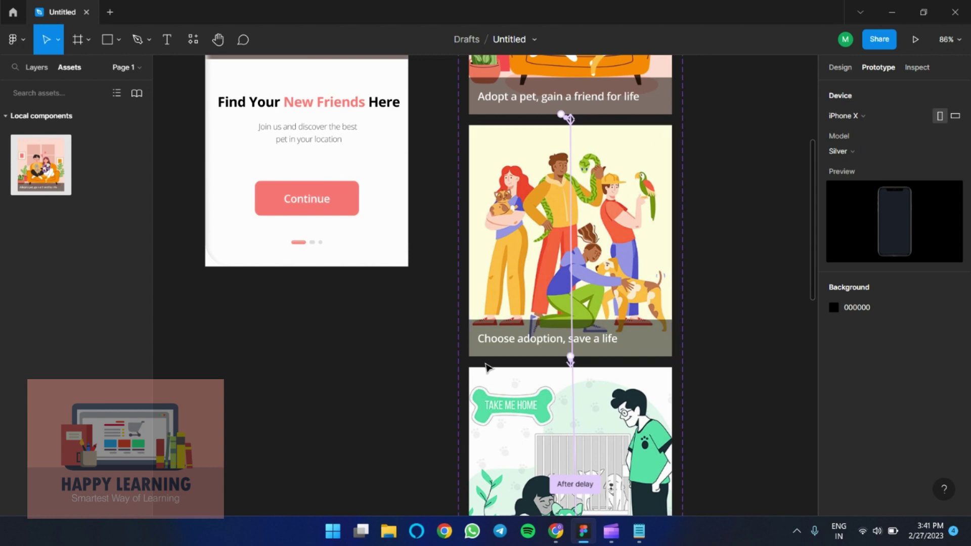
left_click(916, 38)
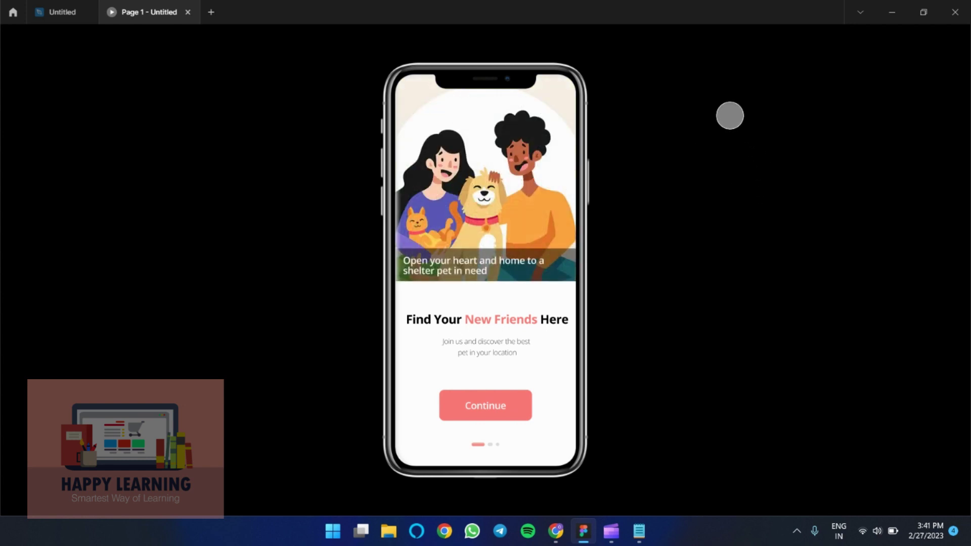
left_click(187, 13)
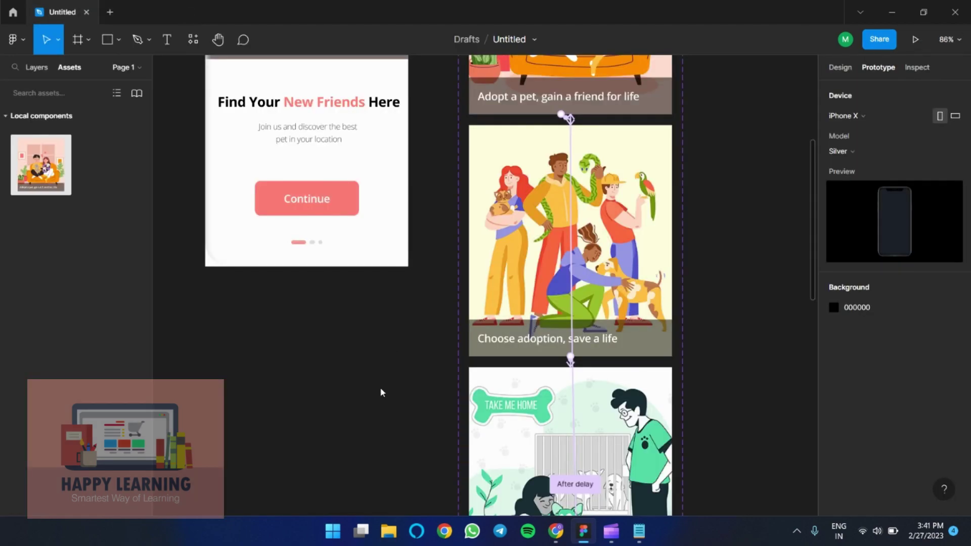